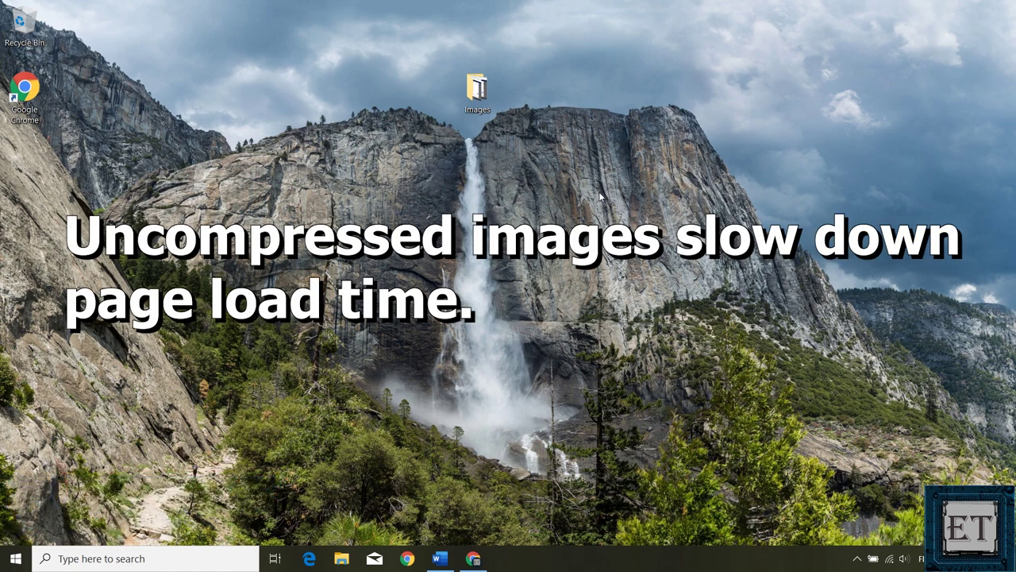
Open cache(1).png from the desktop Images folder in Microsoft Office Picture Manager
{"action": "double_click", "coordinate": [484, 96]}
{"action": "left_click", "coordinate": [404, 265]}
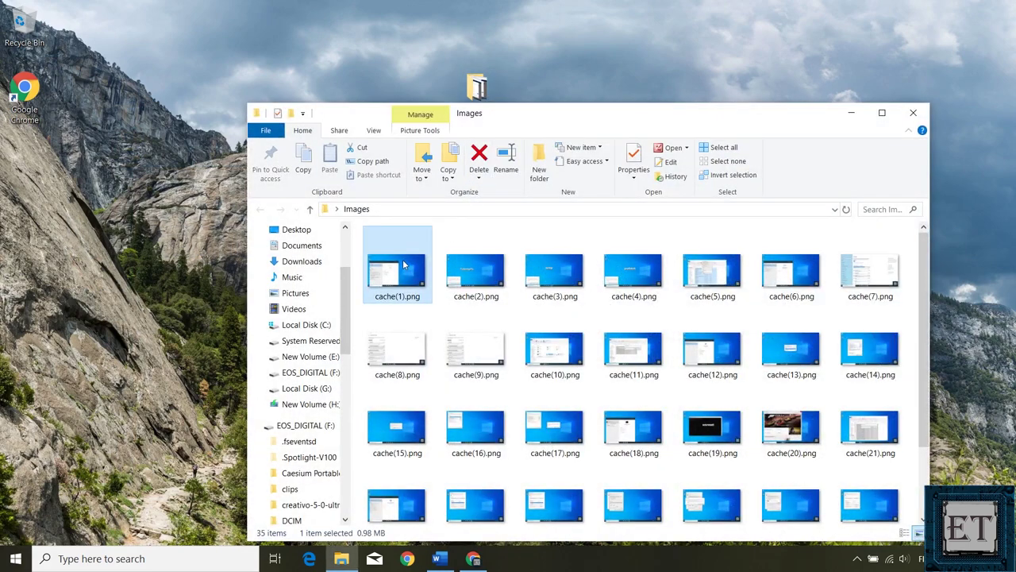
{"action": "right_click", "coordinate": [404, 265]}
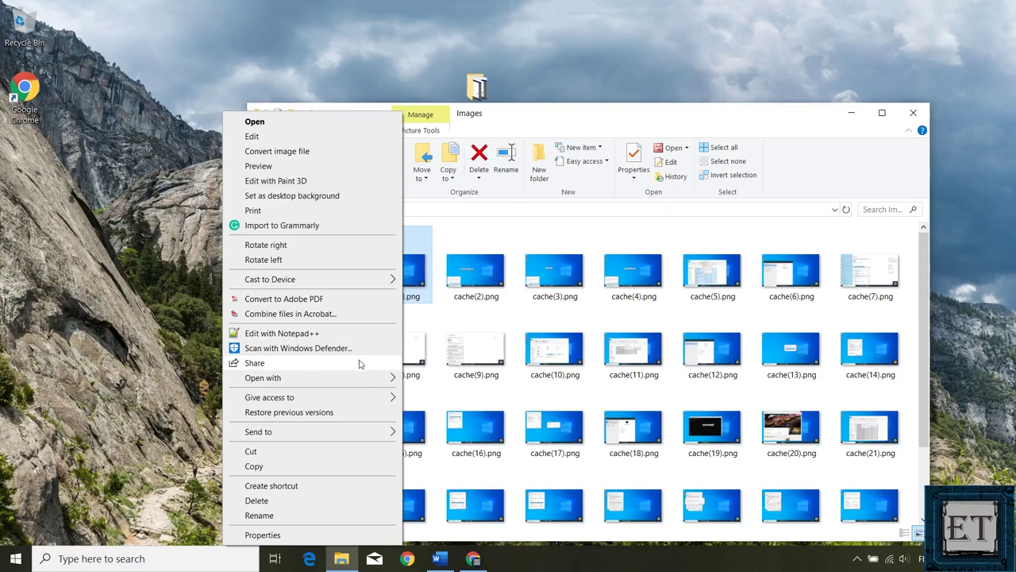
{"action": "mouse_move", "coordinate": [363, 378]}
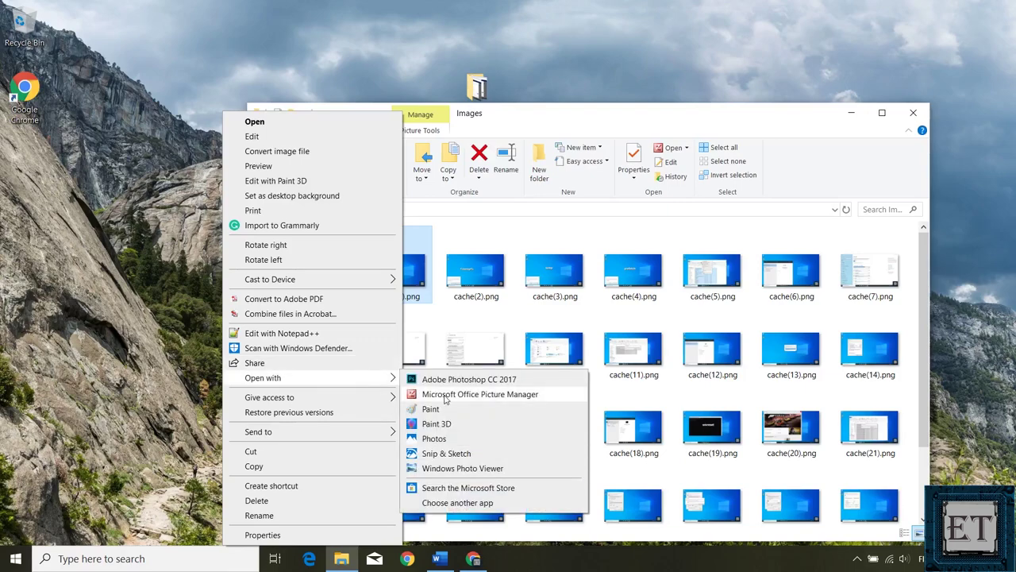
{"action": "left_click", "coordinate": [443, 394]}
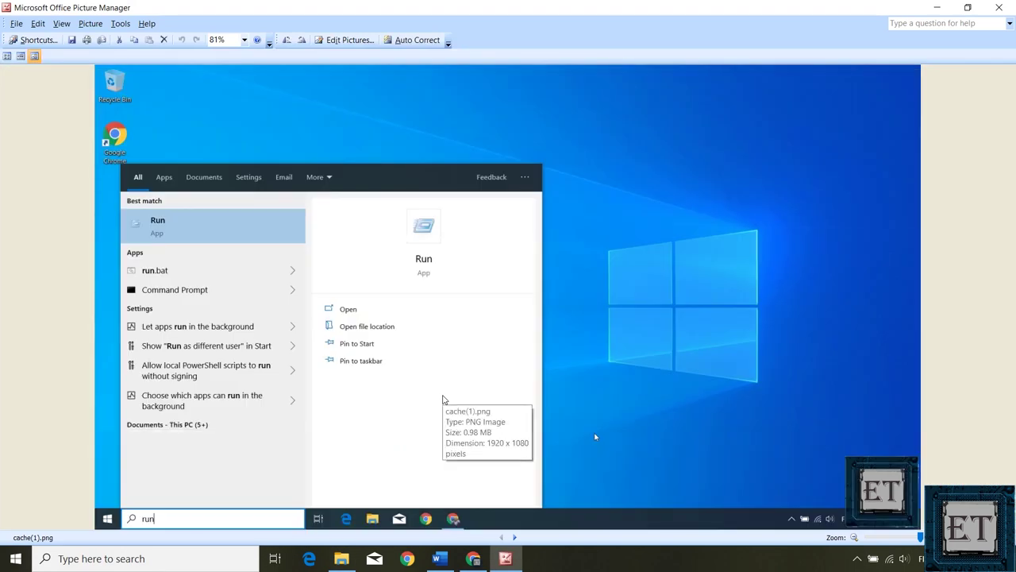
Set Compress Pictures to the E-mail messages option, estimated at 491 bytes
{"action": "left_click", "coordinate": [349, 40]}
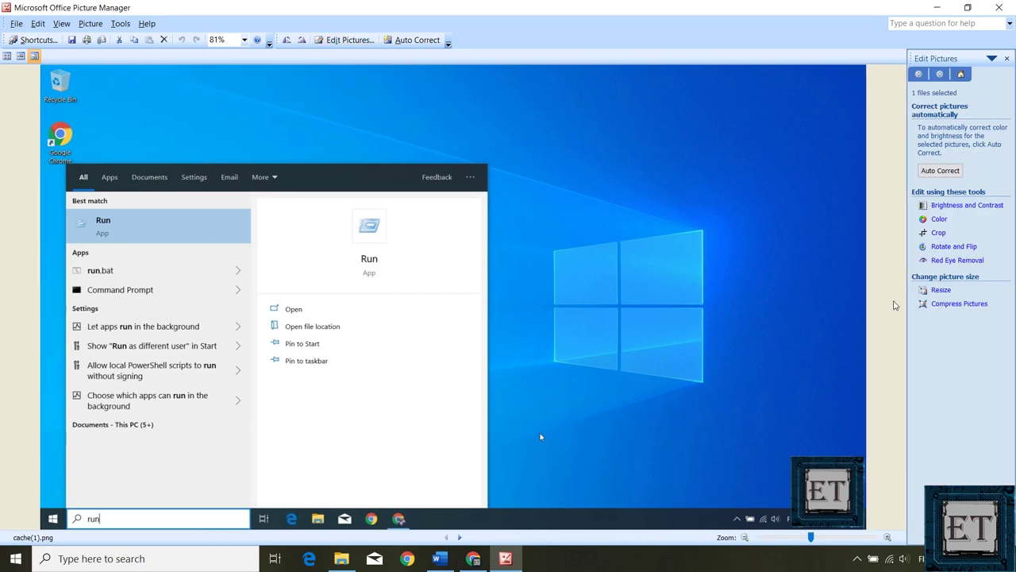
{"action": "left_click", "coordinate": [959, 306]}
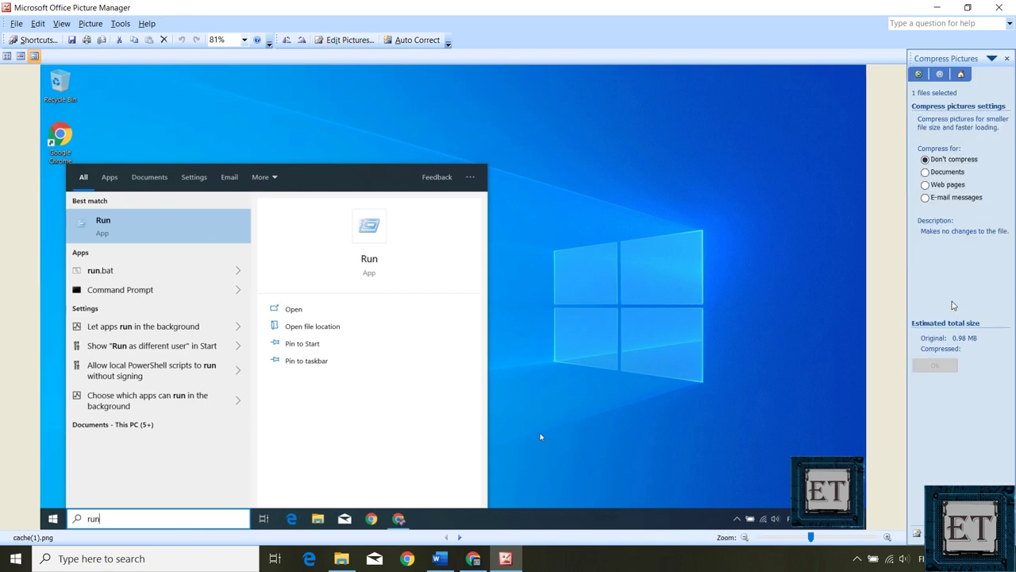
{"action": "left_click", "coordinate": [927, 172]}
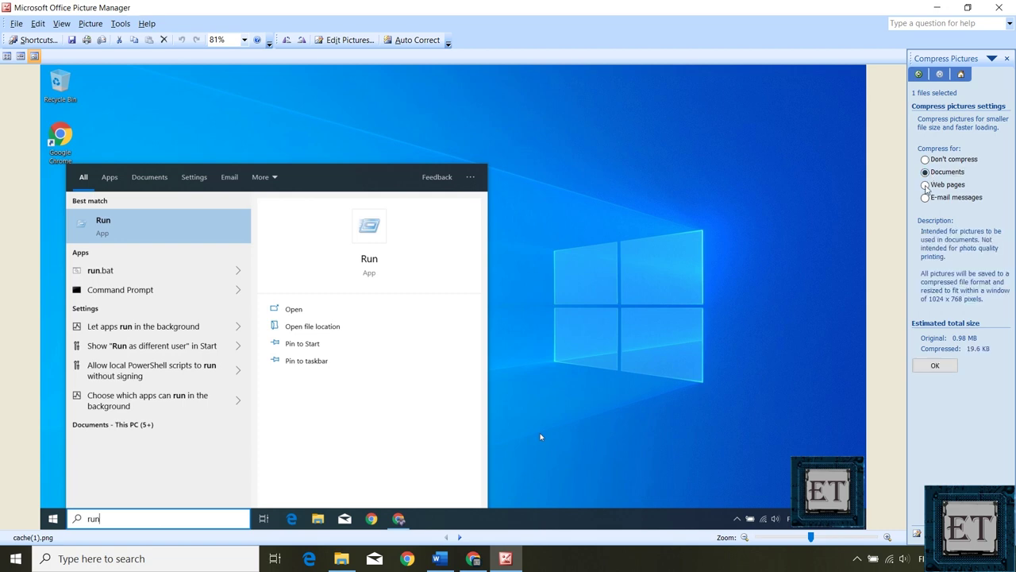
{"action": "left_click", "coordinate": [925, 185]}
{"action": "left_click", "coordinate": [926, 199]}
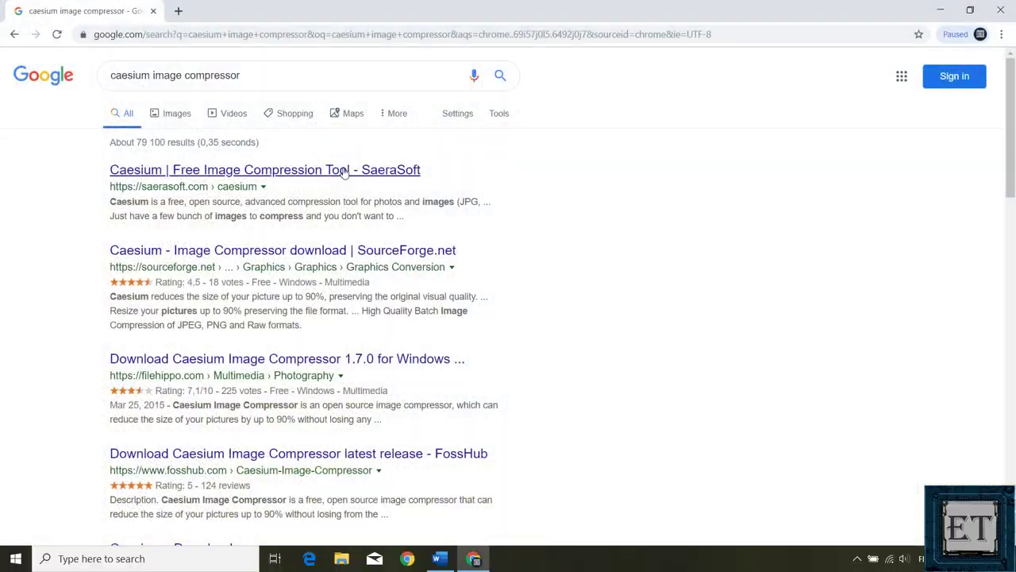
Download the Caesium 1.7.0 Windows installer from FossHub and run caesium-1.7.0-win.exe
{"action": "left_click", "coordinate": [330, 172]}
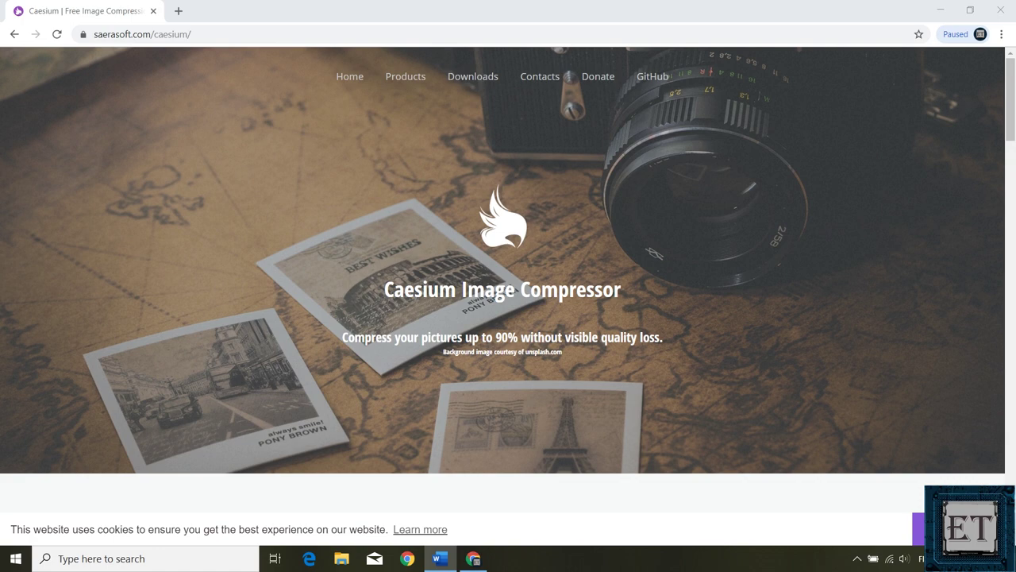
{"action": "scroll", "coordinate": [590, 292], "scroll_direction": "down", "scroll_amount": 15}
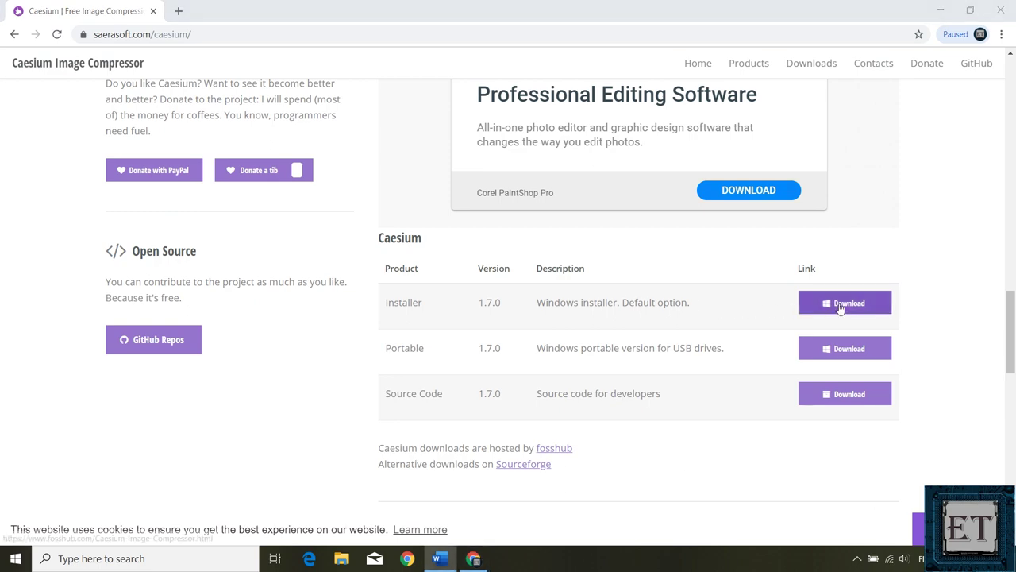
{"action": "left_click", "coordinate": [841, 308]}
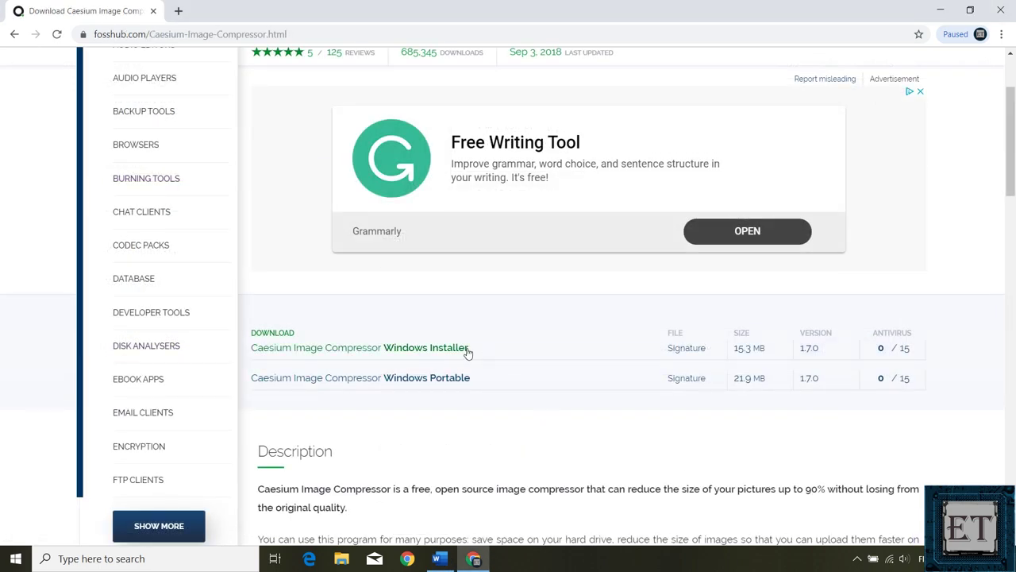
{"action": "left_click", "coordinate": [444, 349]}
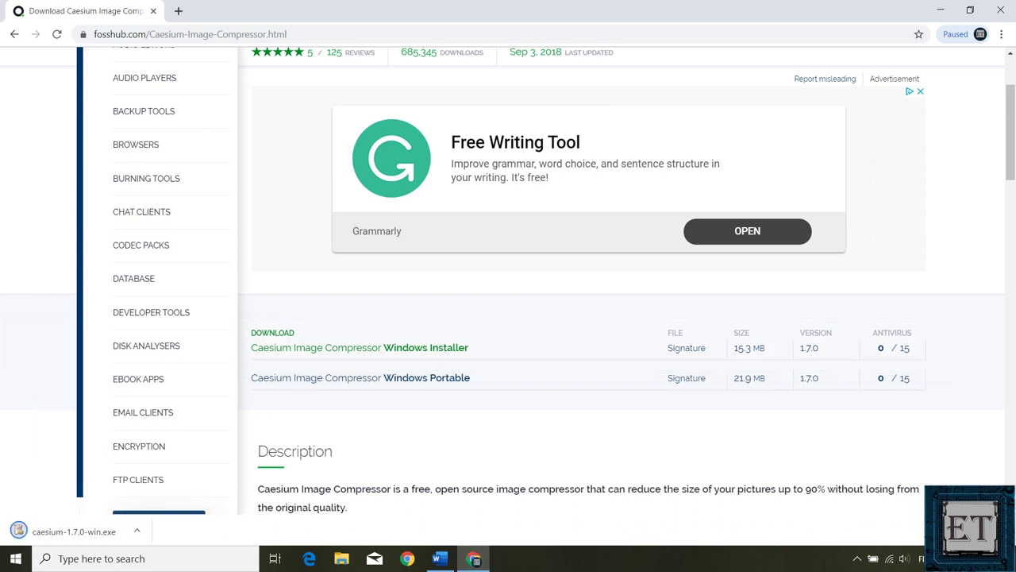
{"action": "left_click", "coordinate": [91, 535]}
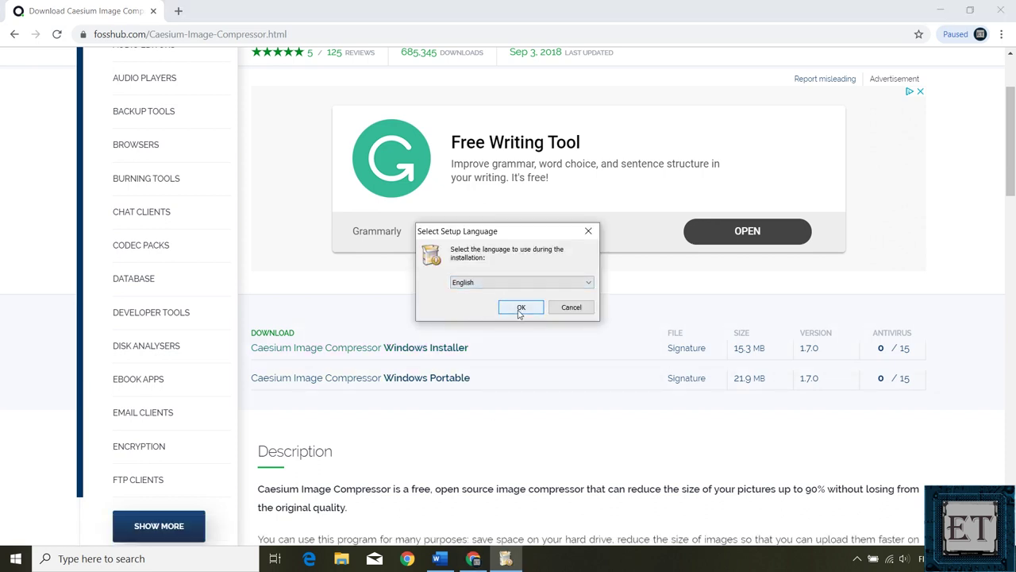
Choose English for setup, accept the license, and keep the default install and Start menu folders
{"action": "left_click", "coordinate": [521, 310]}
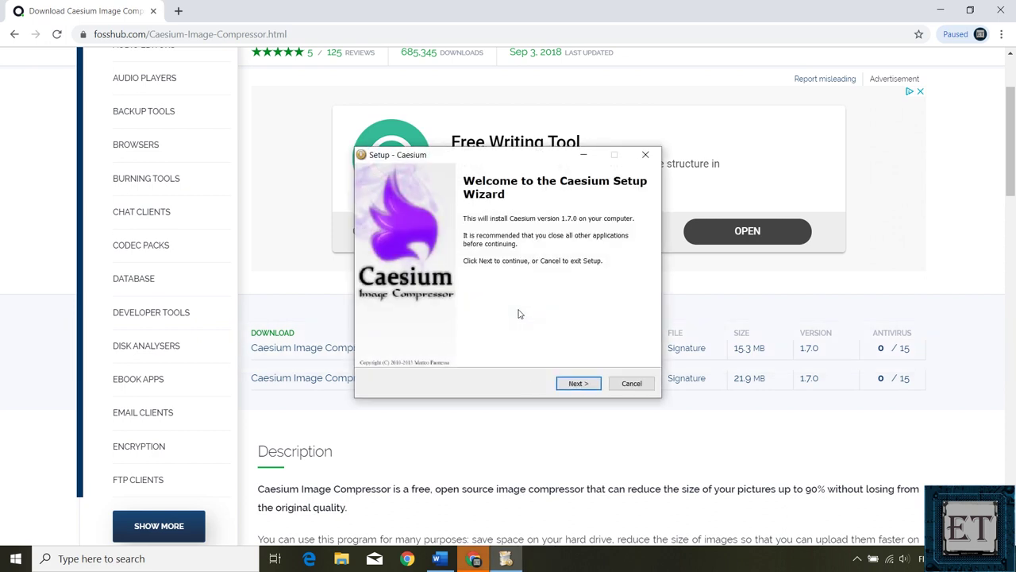
{"action": "left_click", "coordinate": [938, 18]}
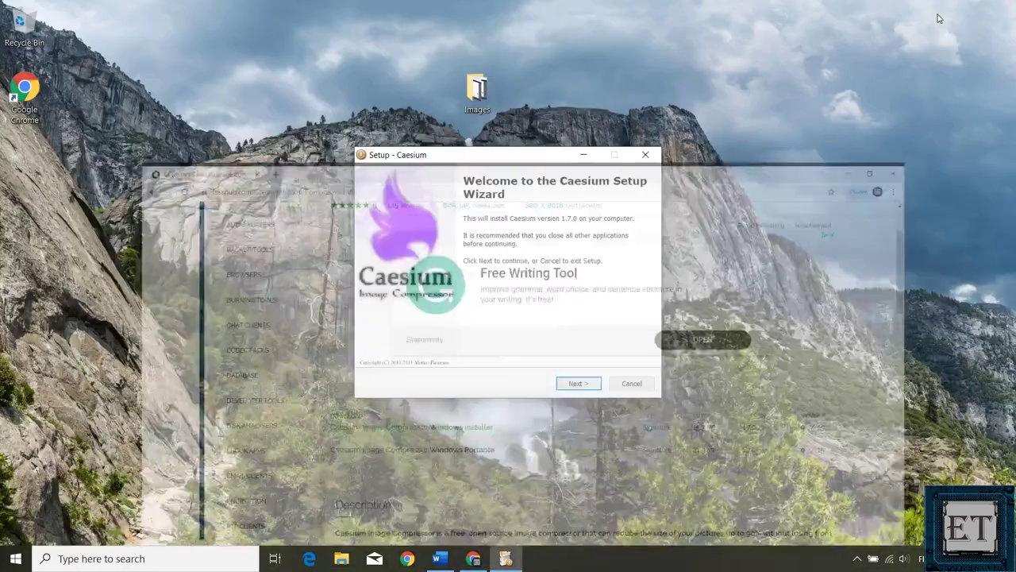
{"action": "left_click", "coordinate": [586, 384]}
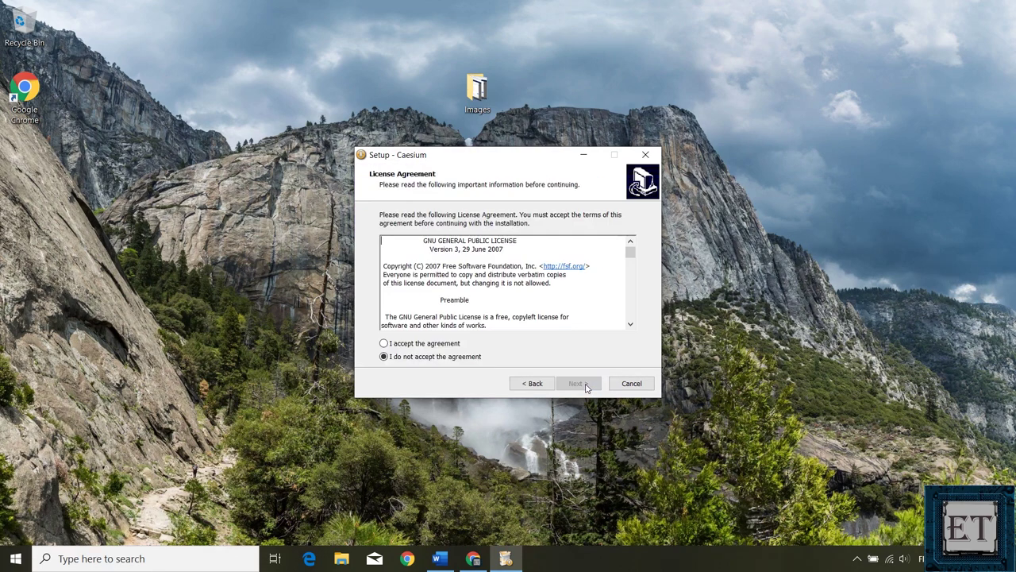
{"action": "left_click", "coordinate": [461, 344]}
{"action": "left_click", "coordinate": [586, 384]}
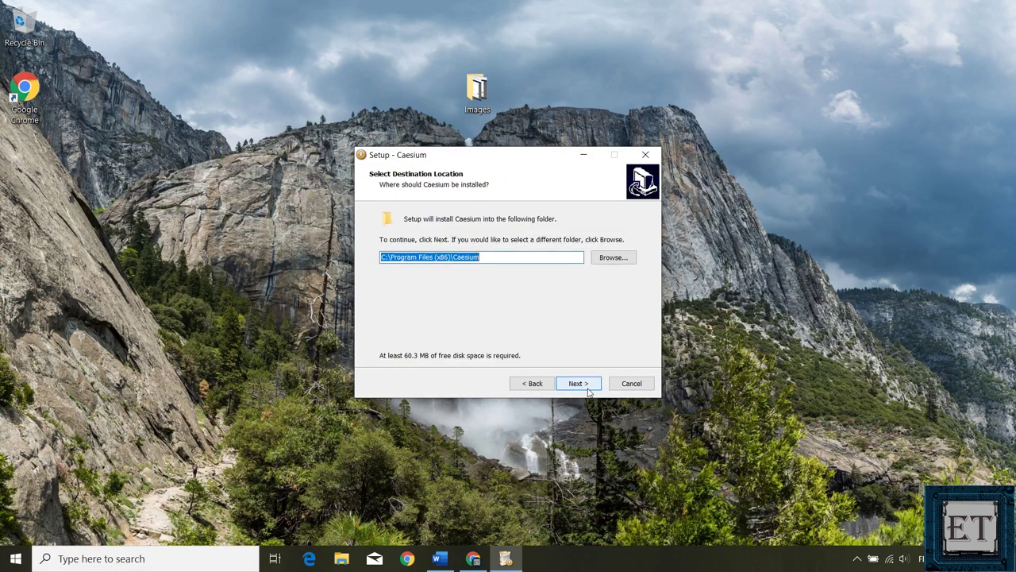
{"action": "left_click", "coordinate": [586, 385]}
{"action": "left_click", "coordinate": [586, 385]}
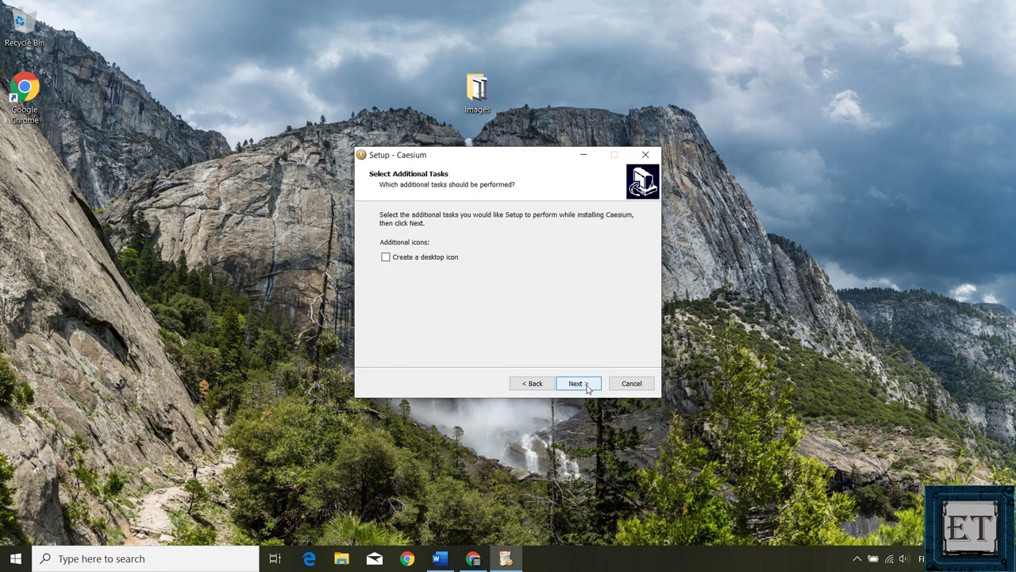
Enable a desktop icon, install Caesium 1.7.0, and finish with Caesium launching
{"action": "left_click", "coordinate": [386, 257]}
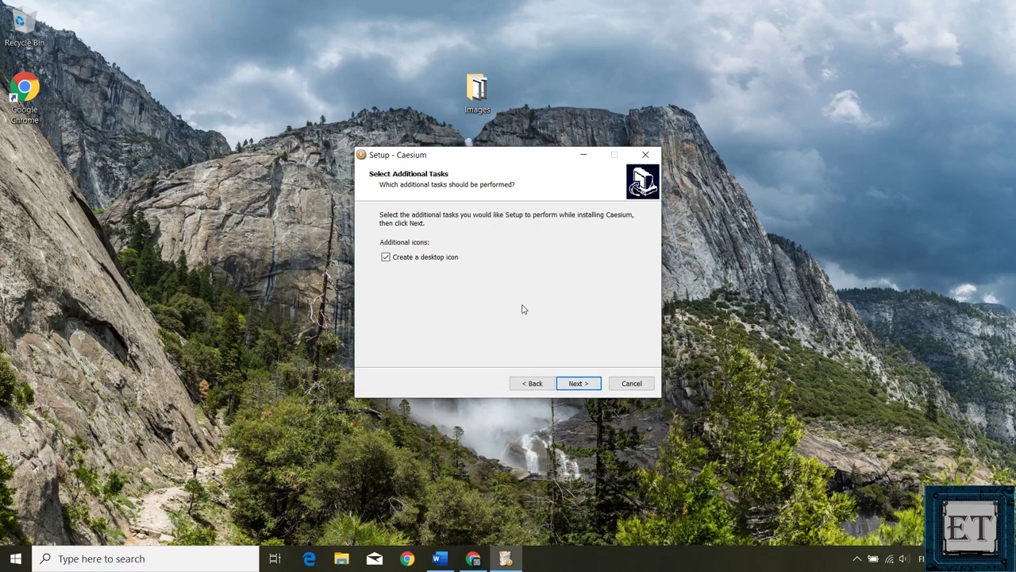
{"action": "left_click", "coordinate": [587, 384]}
{"action": "left_click", "coordinate": [579, 383]}
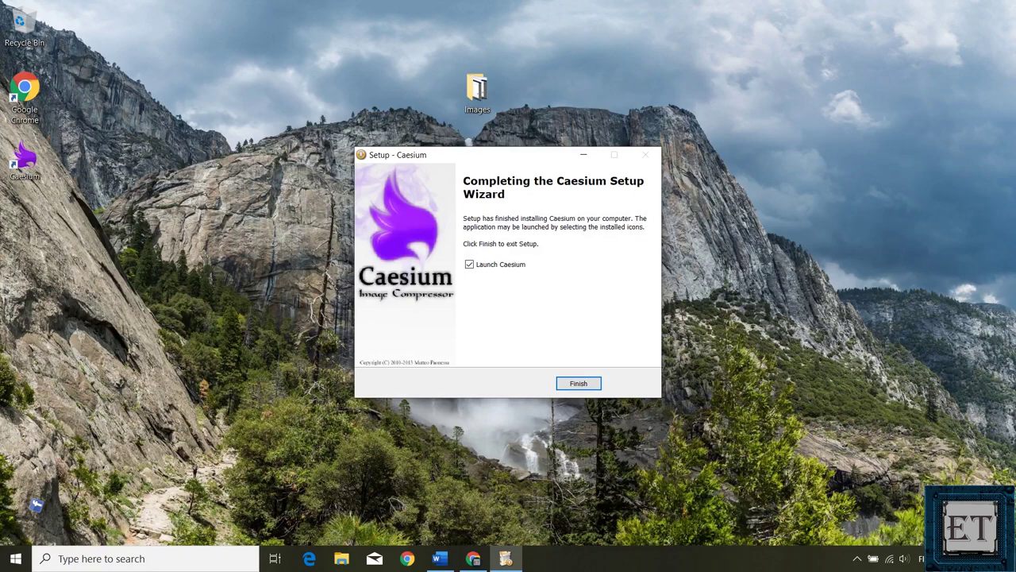
{"action": "left_click", "coordinate": [579, 384]}
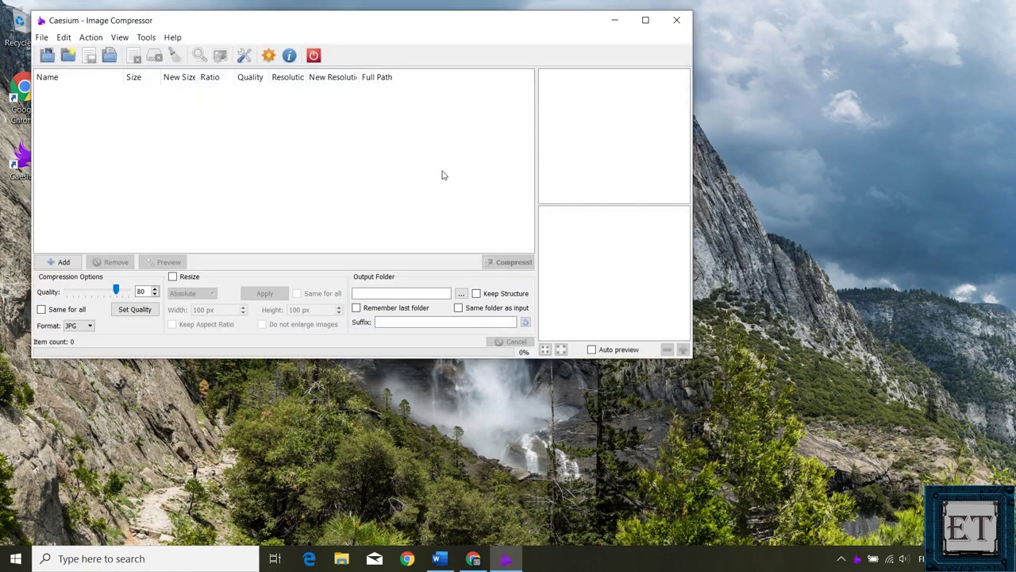
Centre the Caesium window, browse to Desktop > Images in the Add dialog and close it, then open the desktop Images folder
{"action": "left_click_drag", "start_coordinate": [401, 24], "coordinate": [552, 147]}
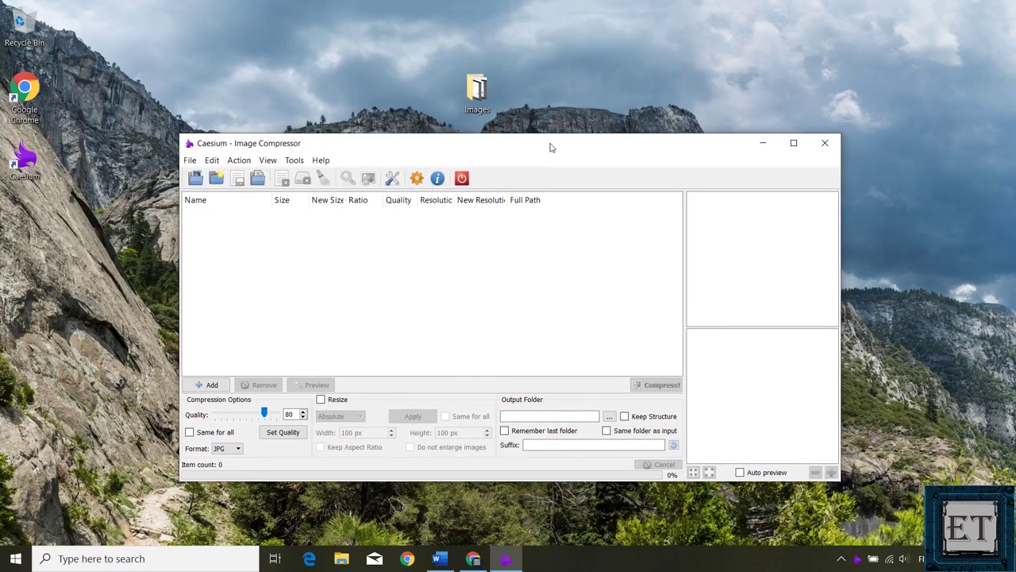
{"action": "left_click", "coordinate": [206, 386]}
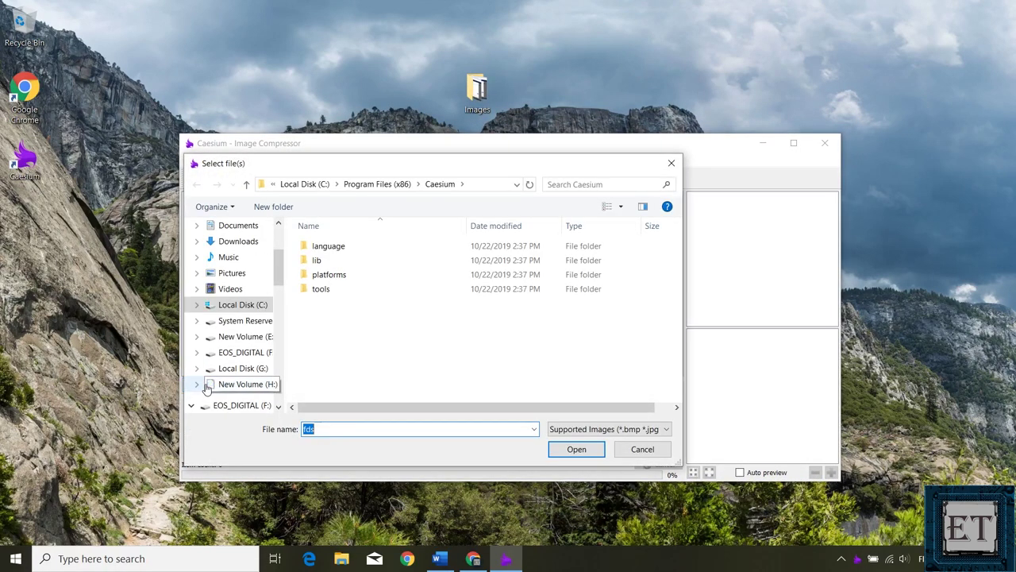
{"action": "left_click", "coordinate": [239, 304]}
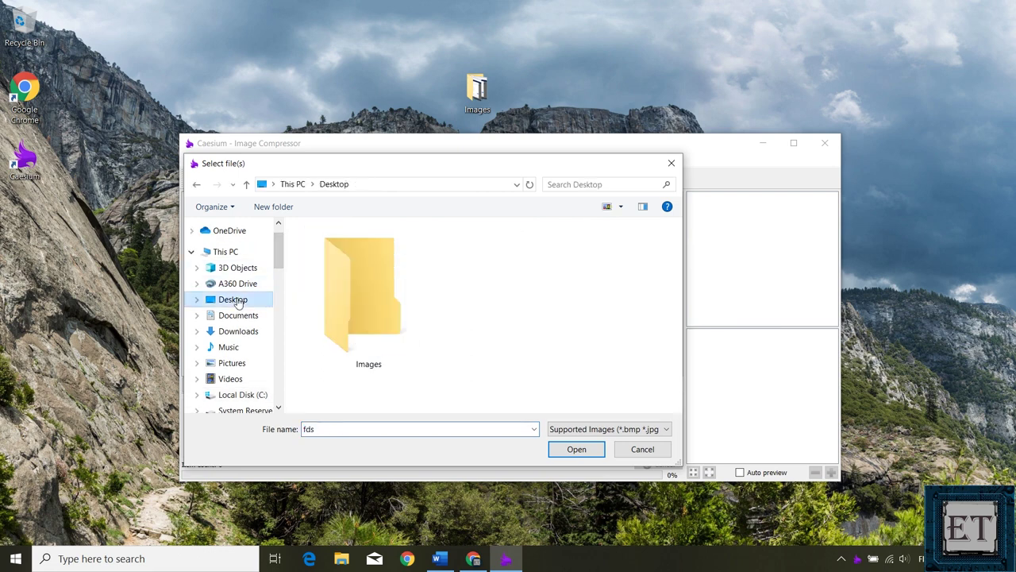
{"action": "double_click", "coordinate": [349, 300]}
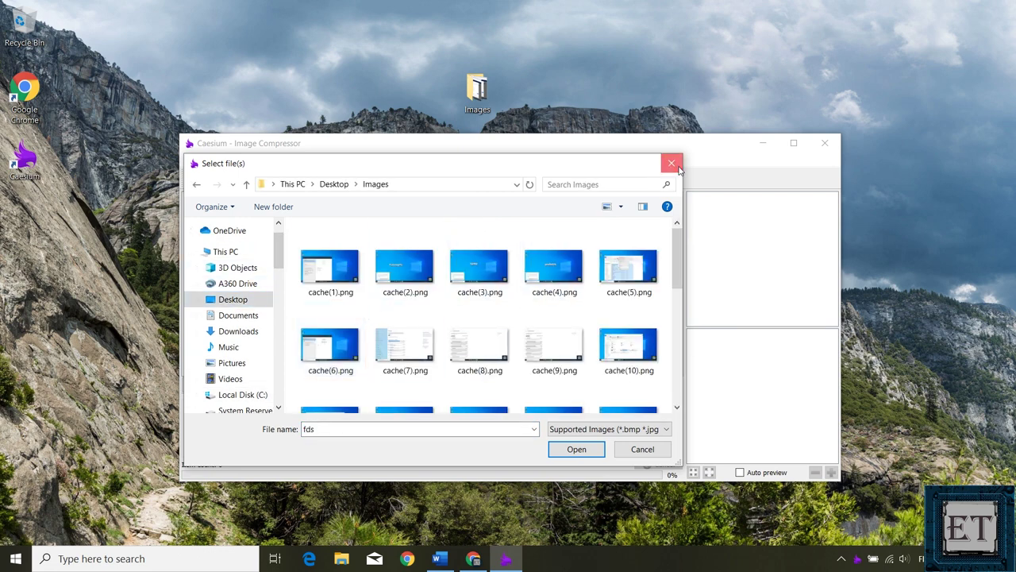
{"action": "left_click", "coordinate": [671, 163]}
{"action": "double_click", "coordinate": [484, 104]}
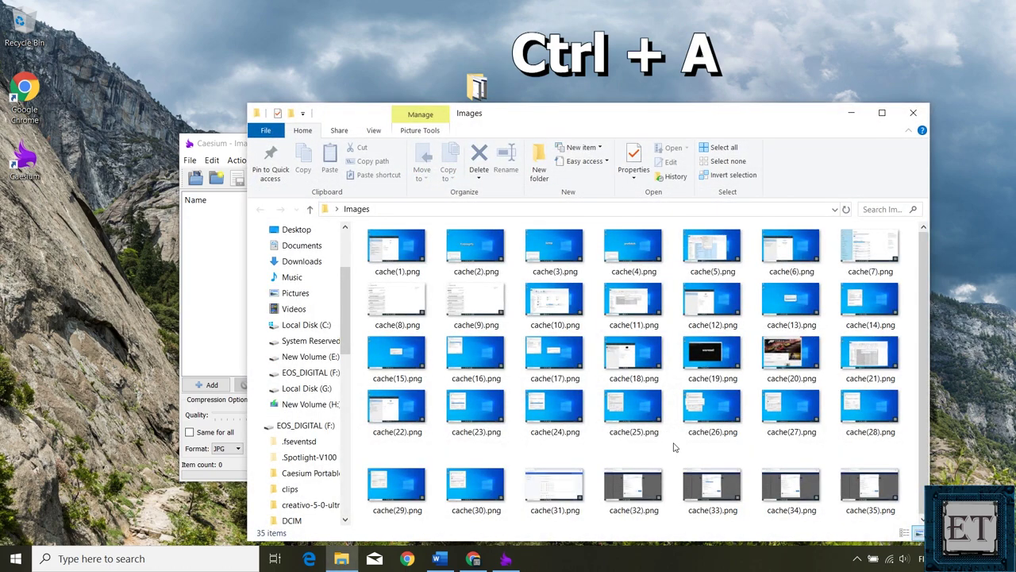
Select all 35 cache PNGs in the Images window and drag them into Caesium's list
{"action": "key", "text": "ctrl+a"}
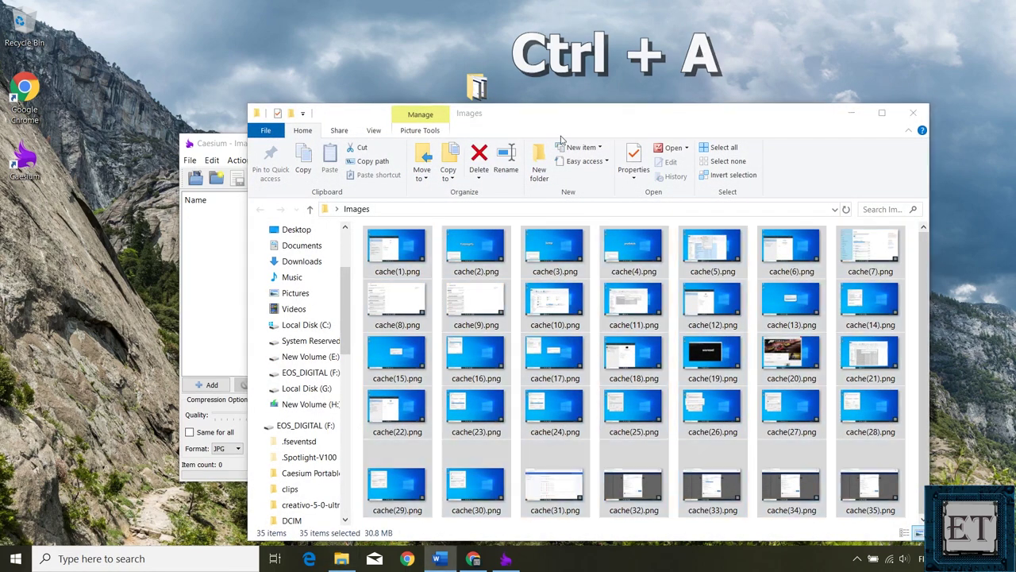
{"action": "left_click_drag", "start_coordinate": [552, 120], "coordinate": [895, 32]}
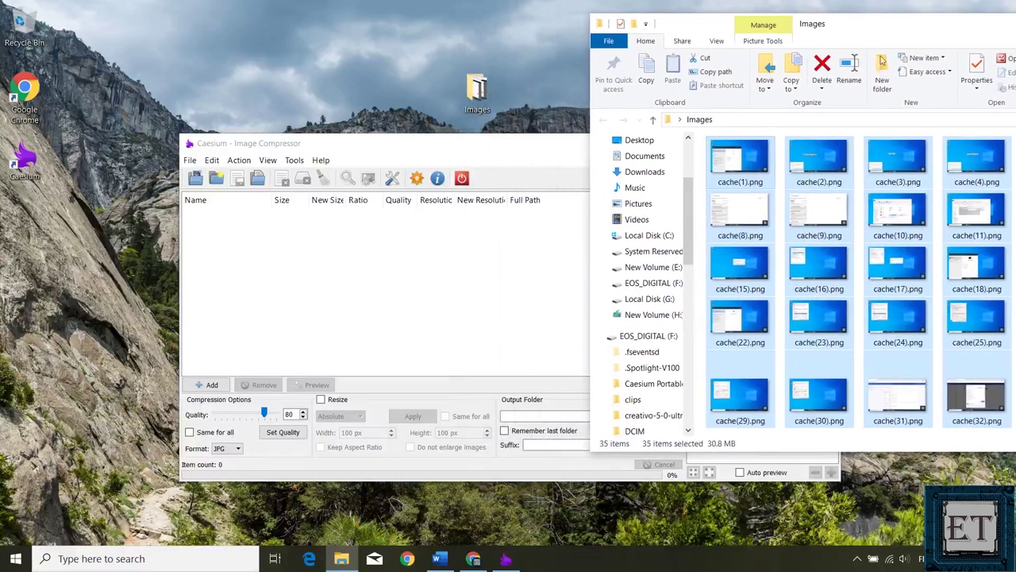
{"action": "left_click_drag", "start_coordinate": [738, 211], "coordinate": [419, 295]}
{"action": "left_click_drag", "start_coordinate": [333, 144], "coordinate": [234, 149]}
{"action": "left_click_drag", "start_coordinate": [959, 36], "coordinate": [611, 82]}
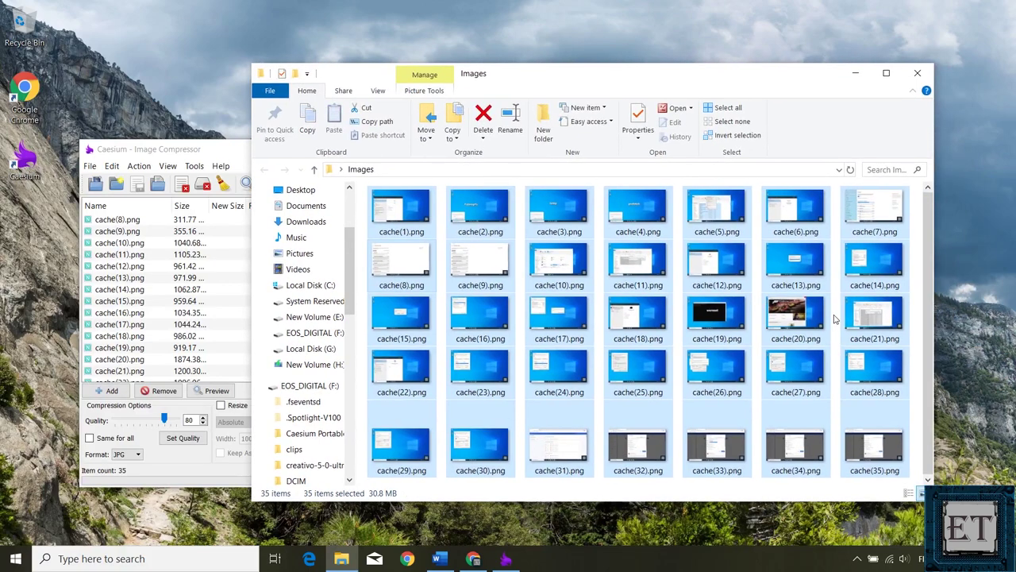
{"action": "left_click", "coordinate": [836, 320]}
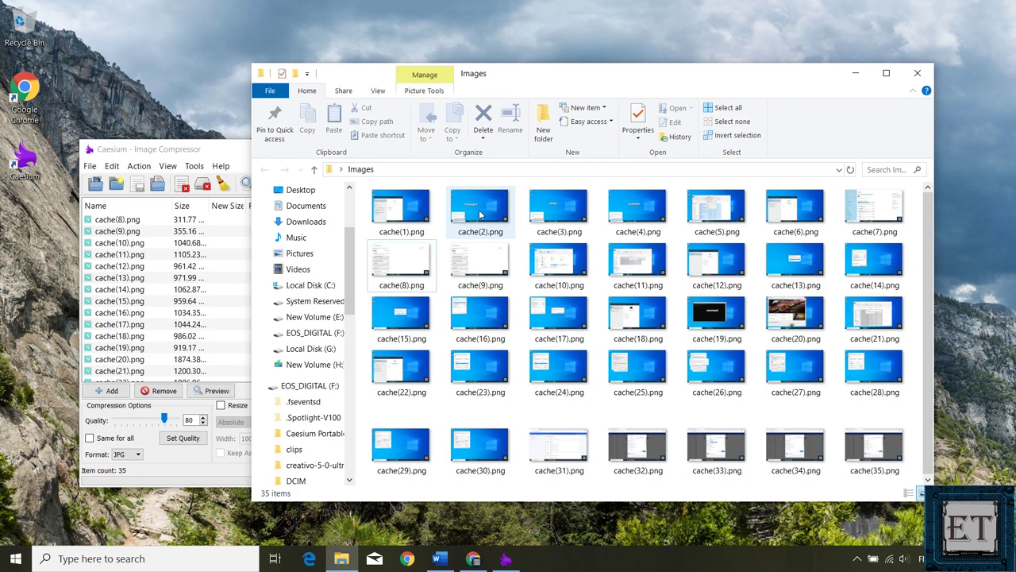
{"action": "mouse_move", "coordinate": [480, 212]}
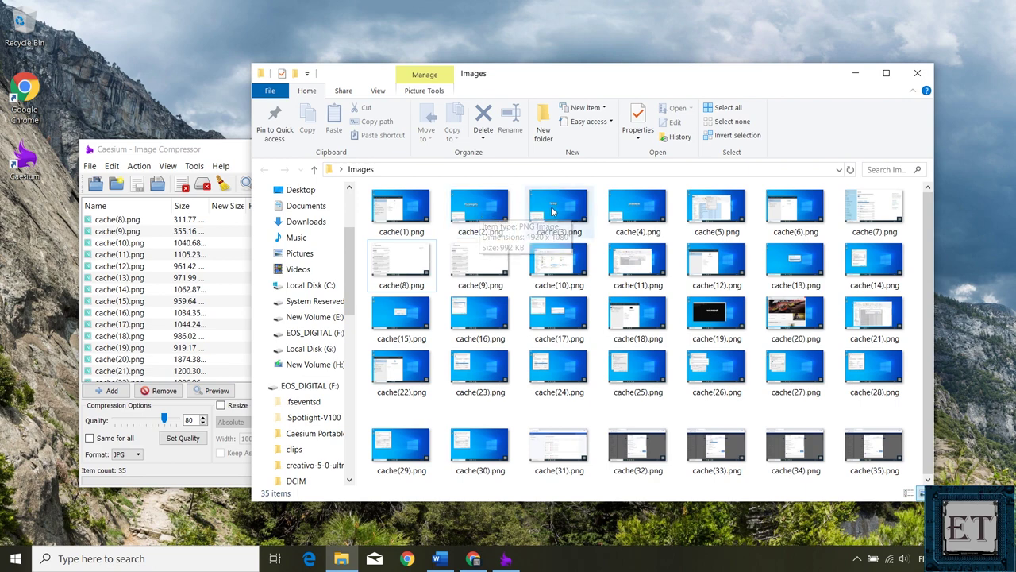
{"action": "mouse_move", "coordinate": [556, 210]}
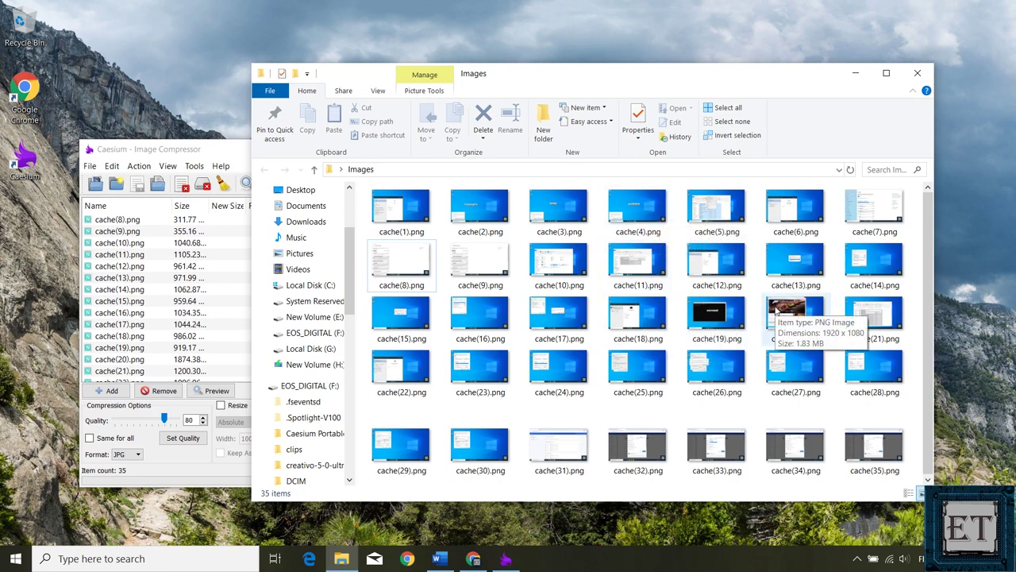
Close the Images window, centre Caesium, and view Tools > Settings, closing Preferences unchanged
{"action": "left_click", "coordinate": [917, 73]}
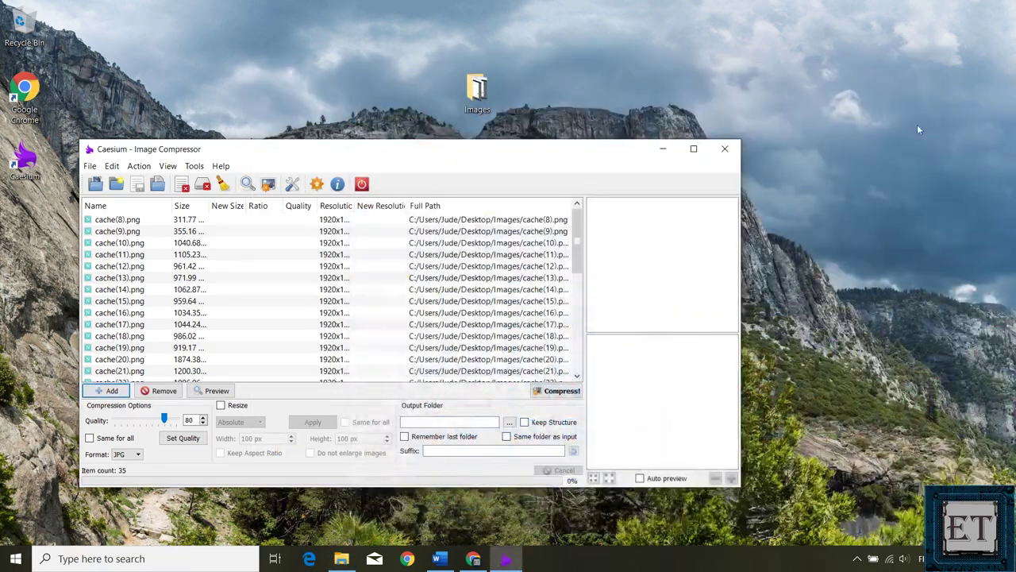
{"action": "left_click_drag", "start_coordinate": [478, 150], "coordinate": [636, 119]}
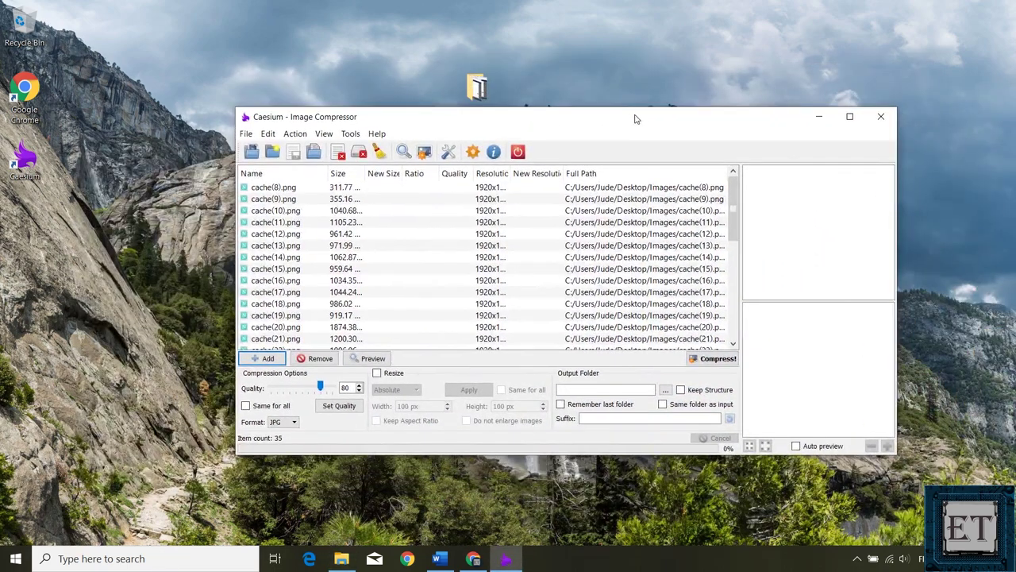
{"action": "left_click", "coordinate": [350, 133]}
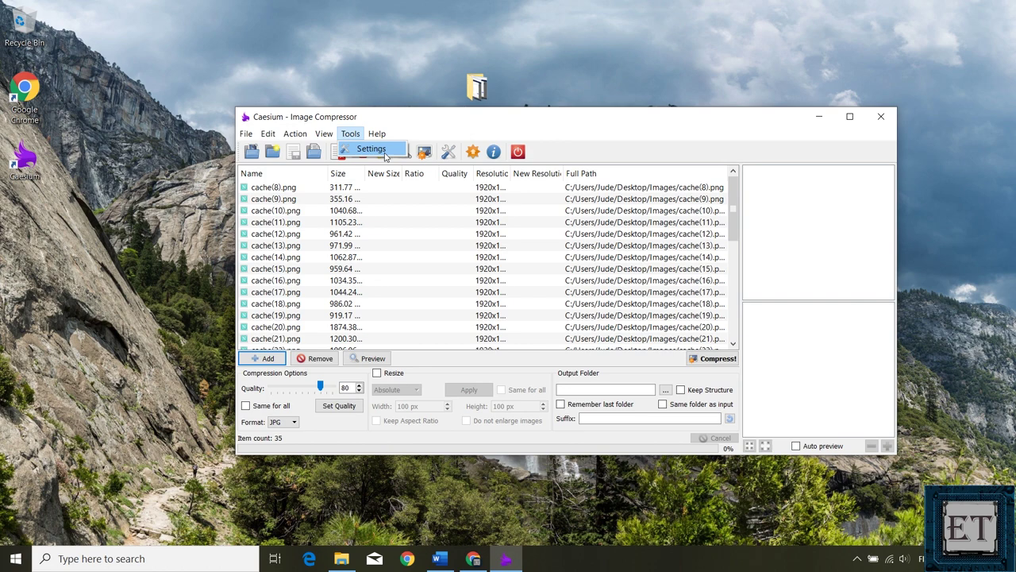
{"action": "left_click", "coordinate": [382, 155]}
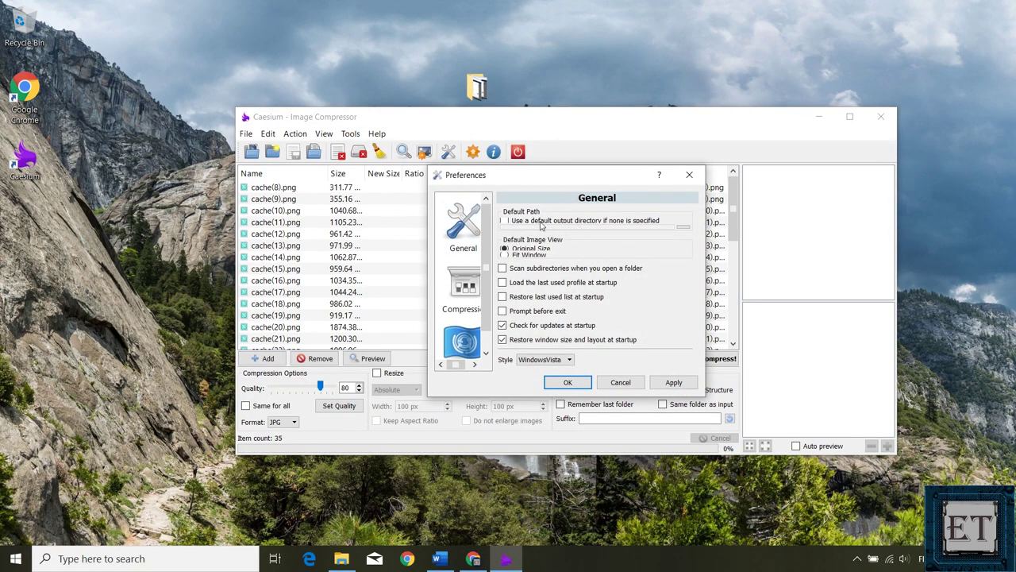
{"action": "left_click", "coordinate": [688, 175]}
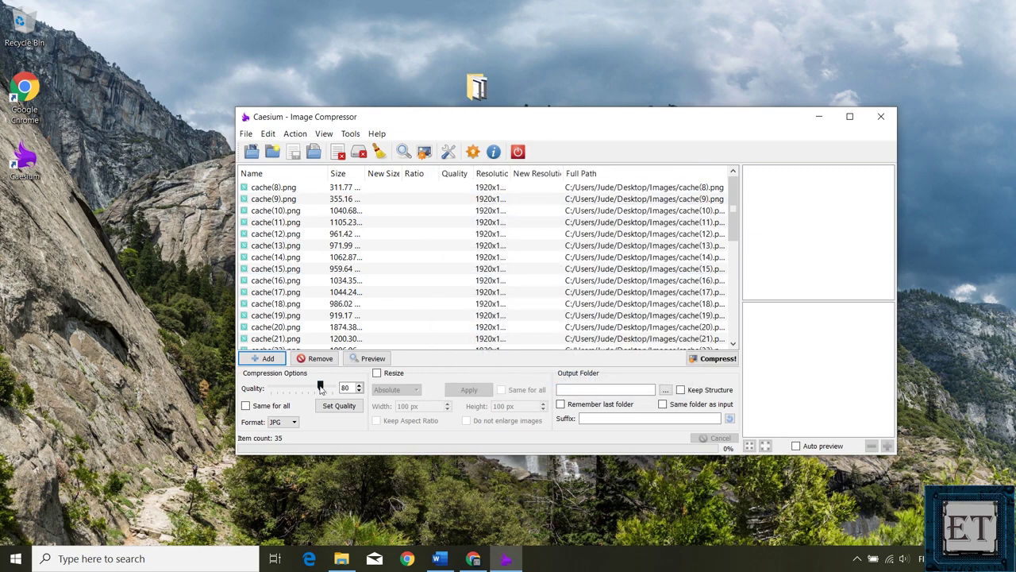
Turn on Same for all with quality 80 and keep JPG as the output format
{"action": "mouse_move", "coordinate": [321, 388]}
{"action": "left_mouse_down"}
{"action": "mouse_move", "coordinate": [309, 393]}
{"action": "mouse_move", "coordinate": [322, 395]}
{"action": "left_mouse_up"}
{"action": "left_click", "coordinate": [246, 406]}
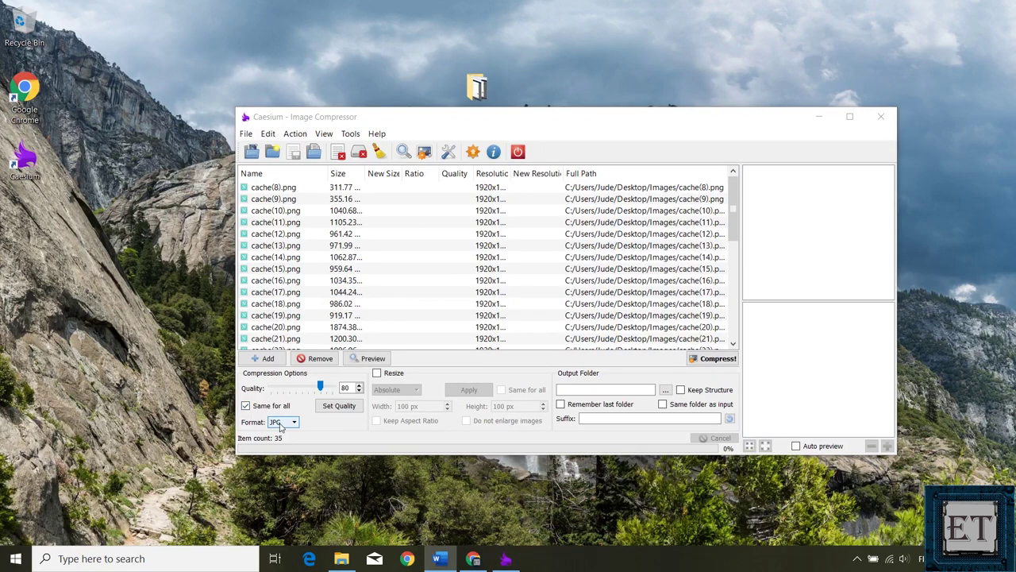
{"action": "left_click", "coordinate": [282, 422]}
{"action": "left_click", "coordinate": [278, 433]}
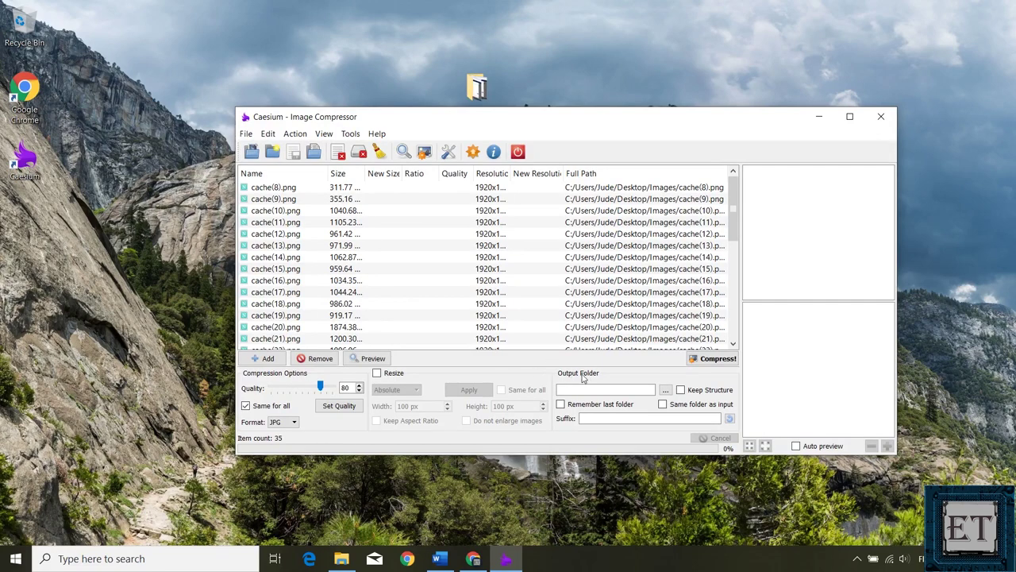
Create a new Desktop folder named img-comp and select it as the output folder
{"action": "left_click", "coordinate": [665, 390]}
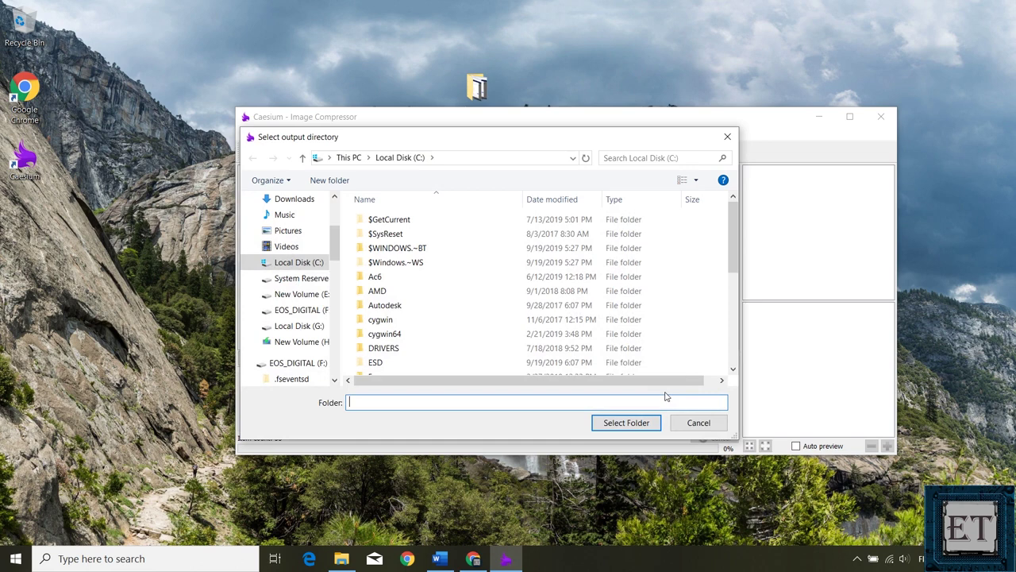
{"action": "left_click", "coordinate": [289, 300]}
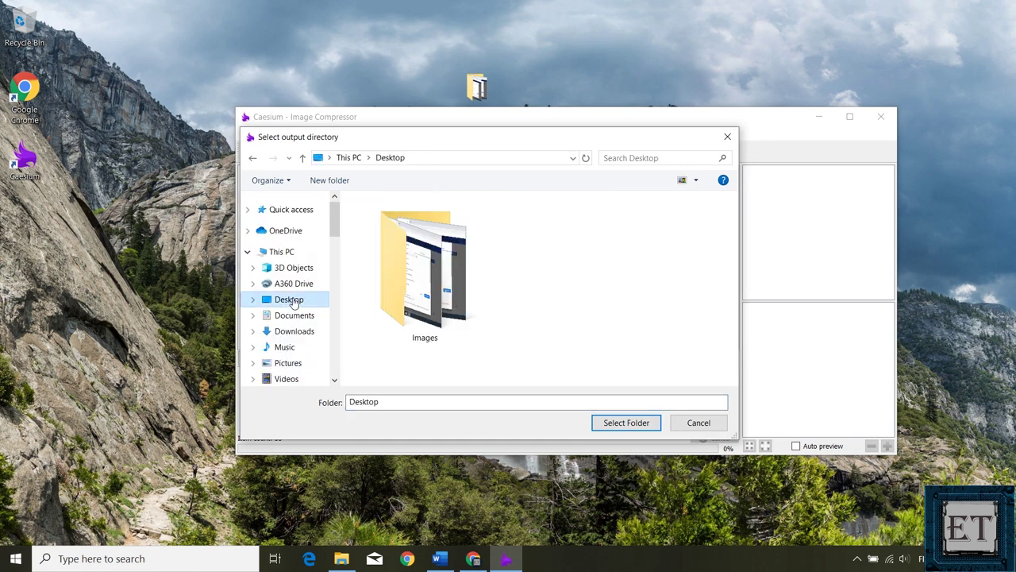
{"action": "right_click", "coordinate": [535, 243]}
{"action": "mouse_move", "coordinate": [490, 399]}
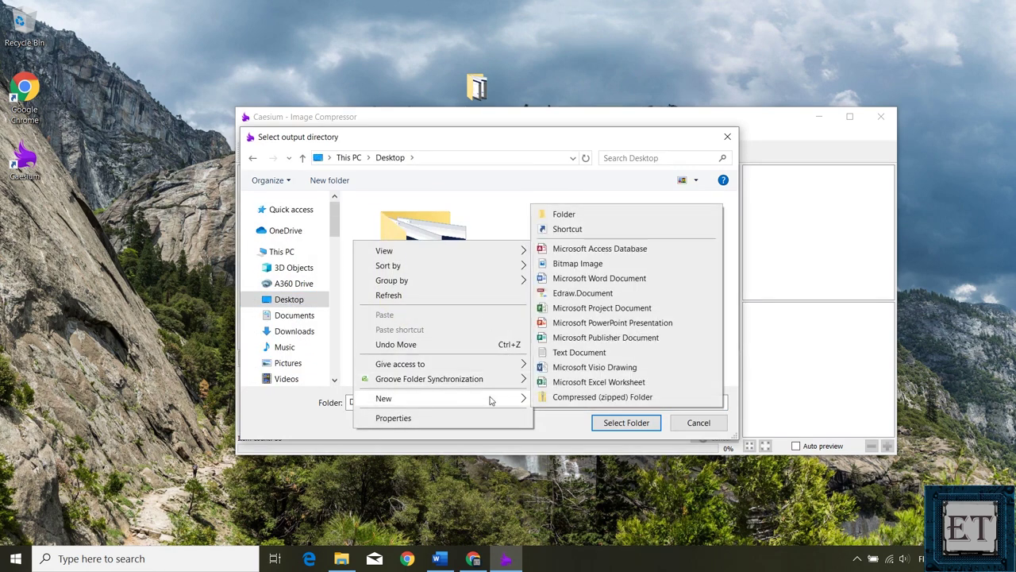
{"action": "left_click", "coordinate": [567, 215]}
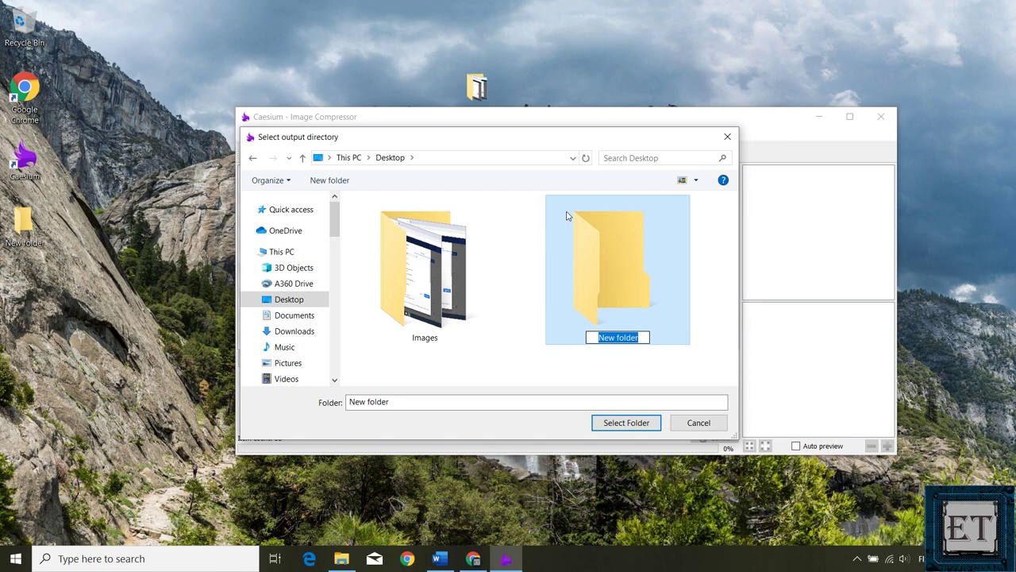
{"action": "type", "text": "img-co"}
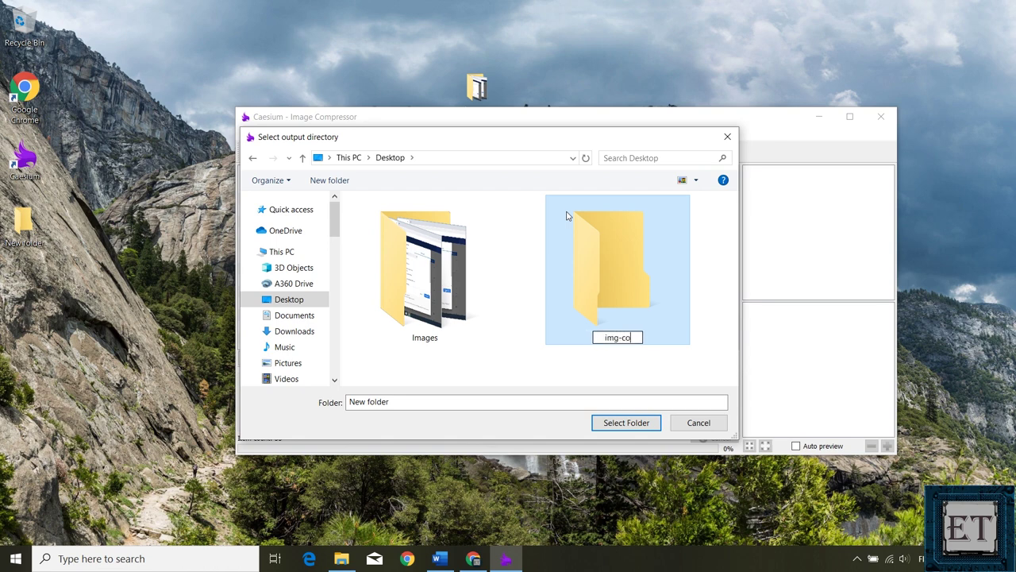
{"action": "type", "text": "mp"}
{"action": "key", "text": "Return"}
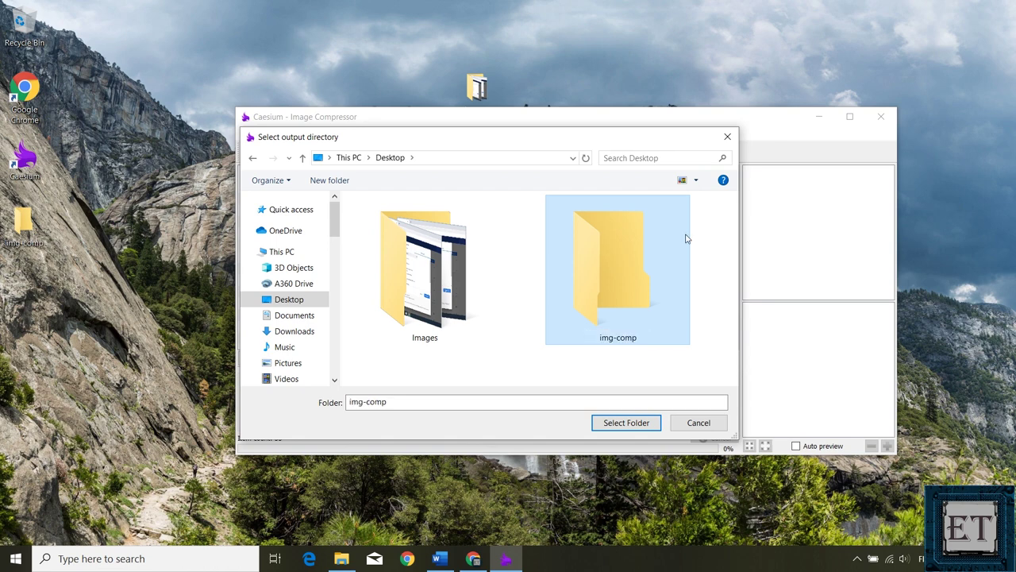
{"action": "left_click", "coordinate": [627, 422]}
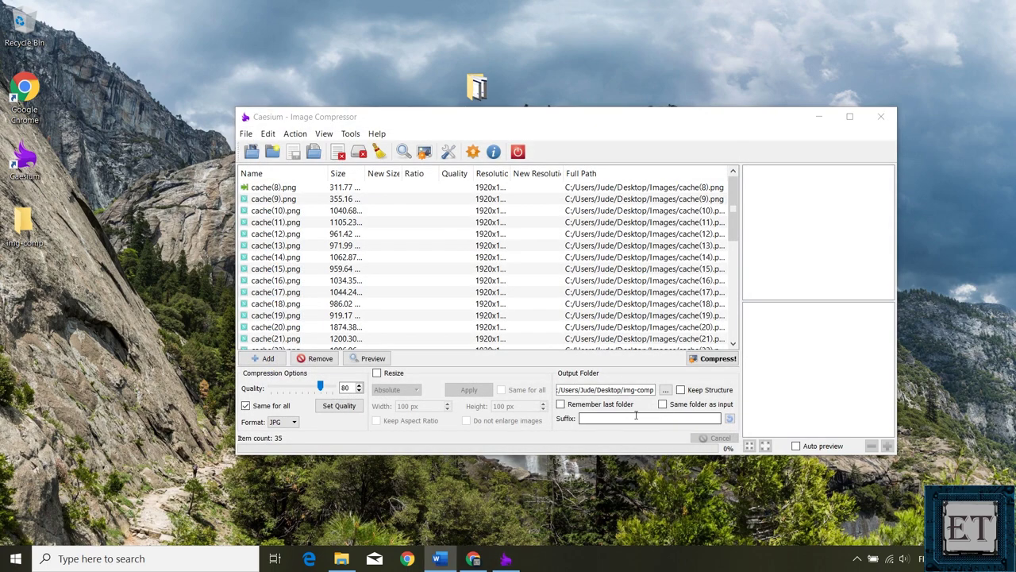
Compress all 35 images and dismiss the Compression done summary showing 25.59 Mb saved
{"action": "left_click", "coordinate": [713, 360]}
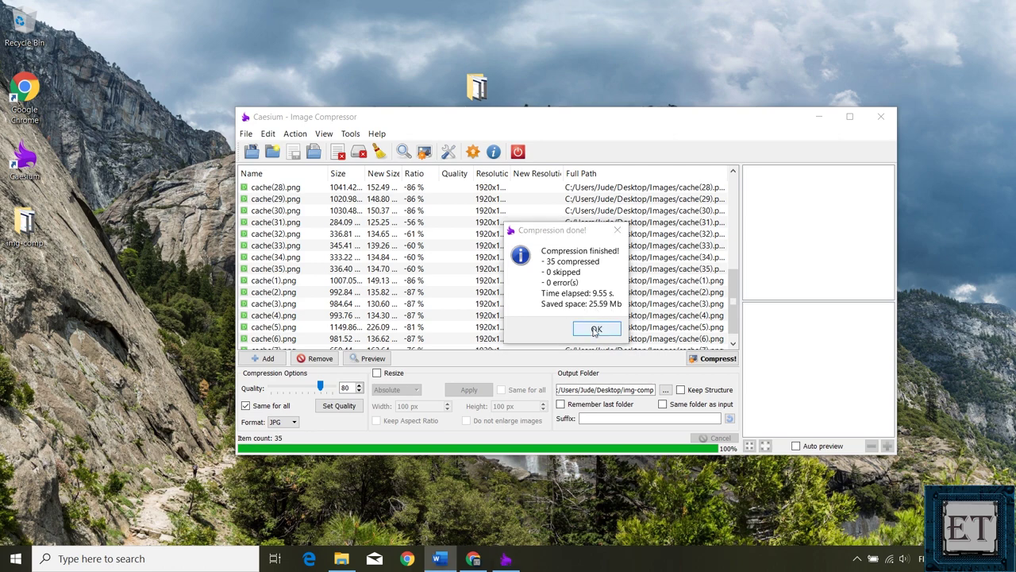
{"action": "left_click", "coordinate": [597, 329]}
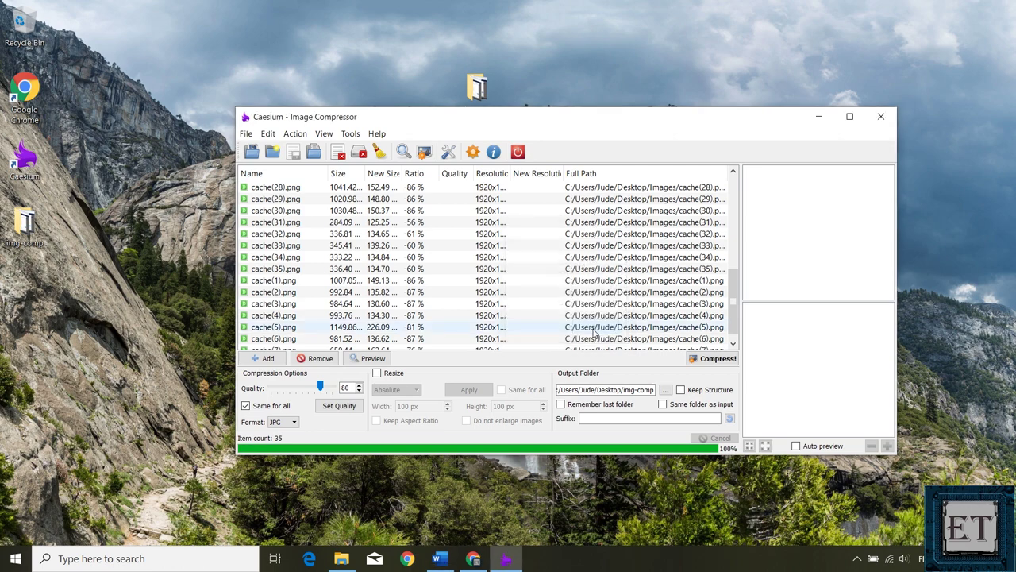
Open the img-comp folder and view the compressed cache(1).jpg in Picture Manager
{"action": "double_click", "coordinate": [26, 226]}
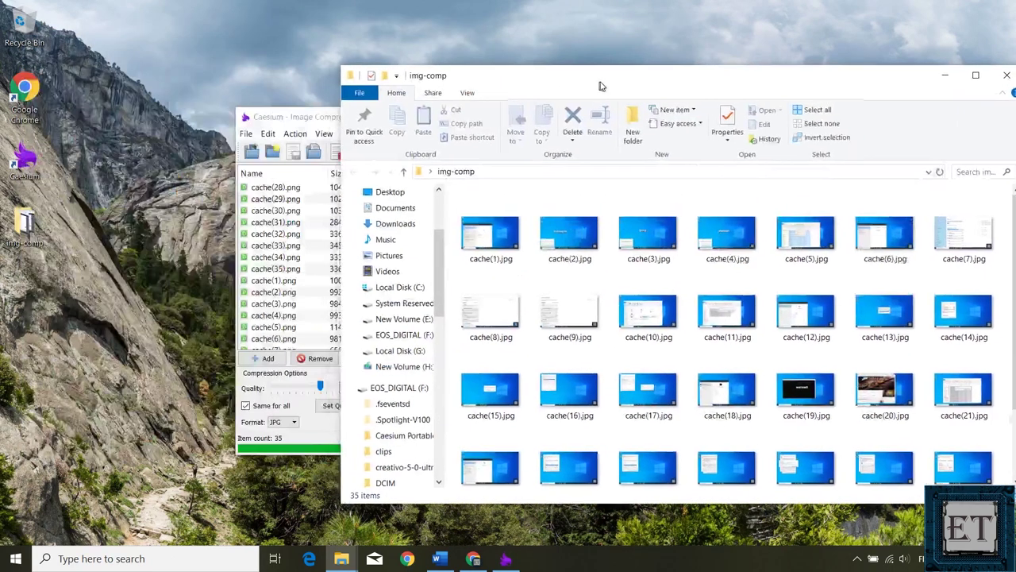
{"action": "left_click_drag", "start_coordinate": [601, 84], "coordinate": [646, 47]}
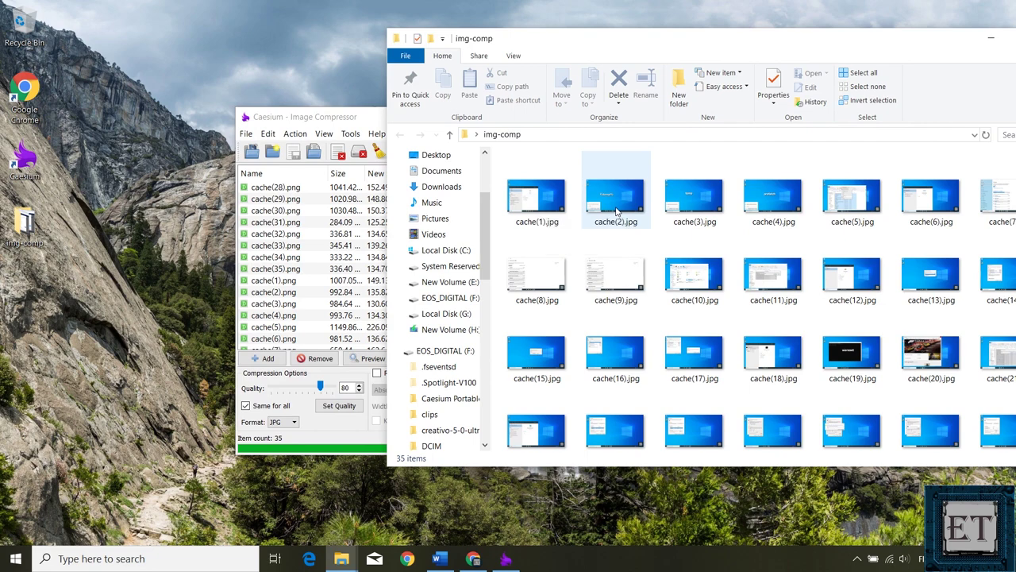
{"action": "double_click", "coordinate": [524, 200]}
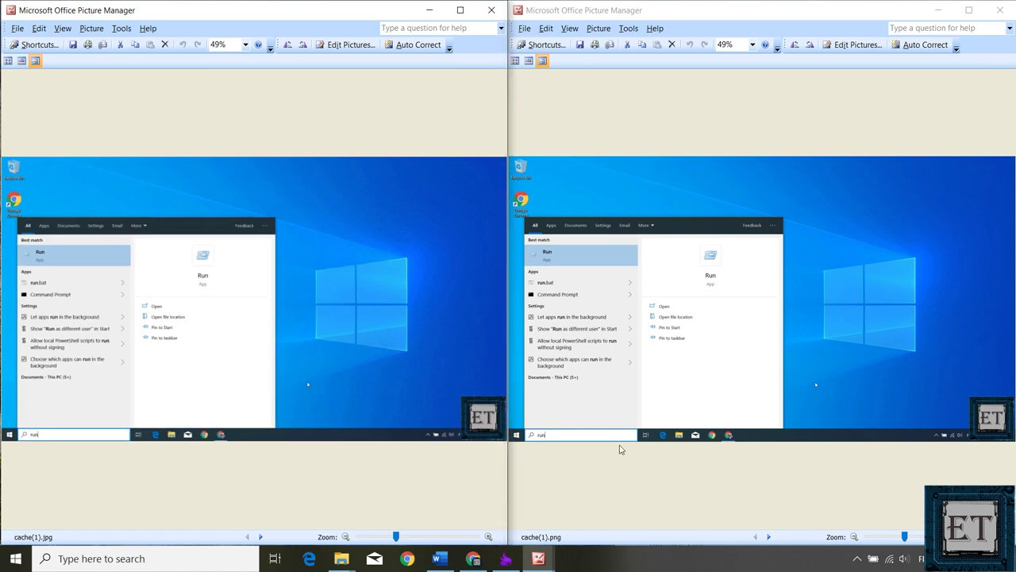
Compare the 149 KB cache(1).jpg with the 0.98 MB original PNG, then close both Picture Manager views
{"action": "mouse_move", "coordinate": [389, 282]}
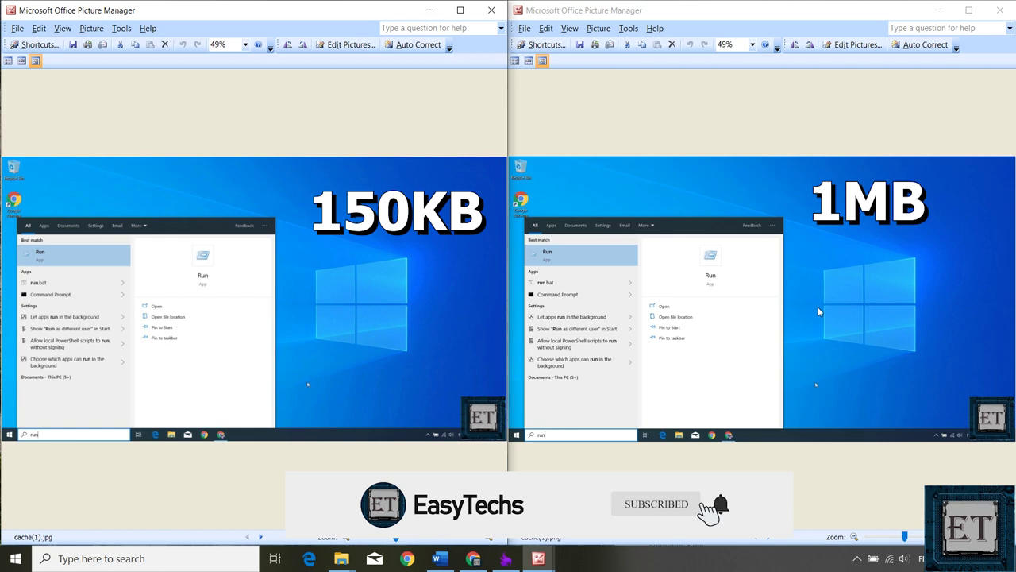
{"action": "mouse_move", "coordinate": [818, 310]}
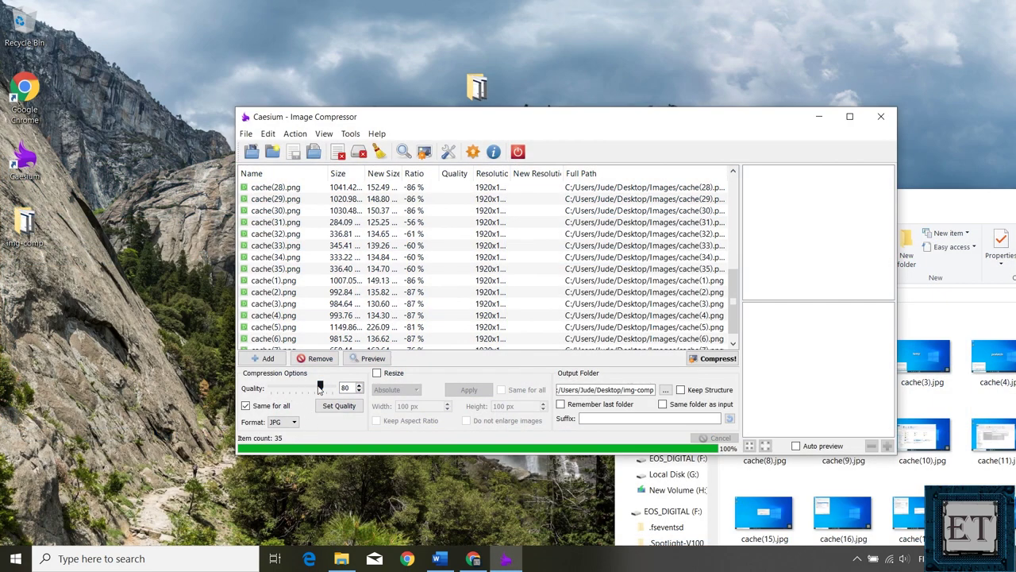
Download the 21.9 MB Caesium 1.7.0 Windows Portable zip from FossHub
{"action": "left_click_drag", "start_coordinate": [318, 389], "coordinate": [312, 390]}
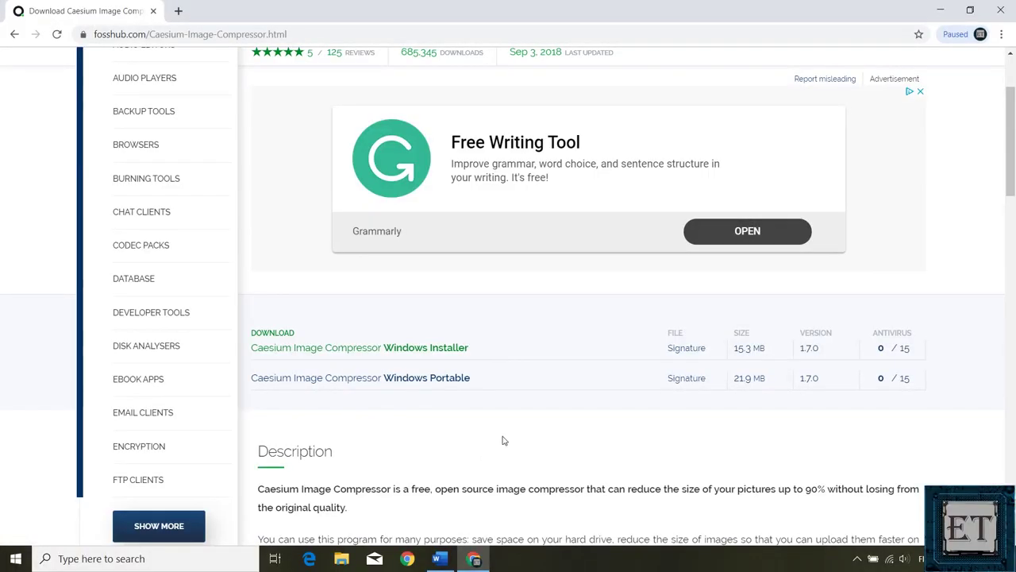
{"action": "left_click", "coordinate": [425, 379]}
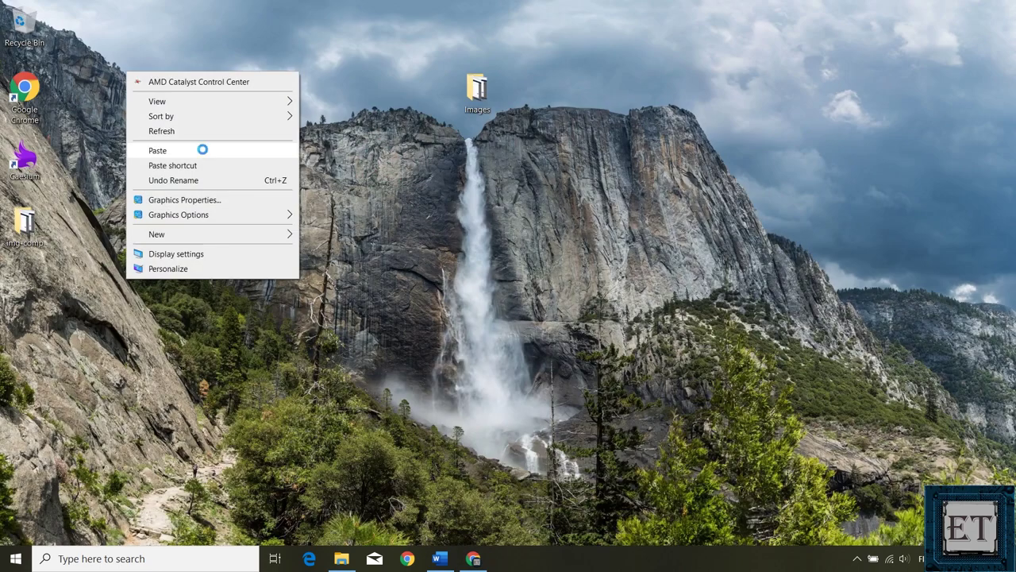
Paste caesium-1.7.0-port.zip at the top of the desktop and extract it to the default folder
{"action": "left_click", "coordinate": [199, 147]}
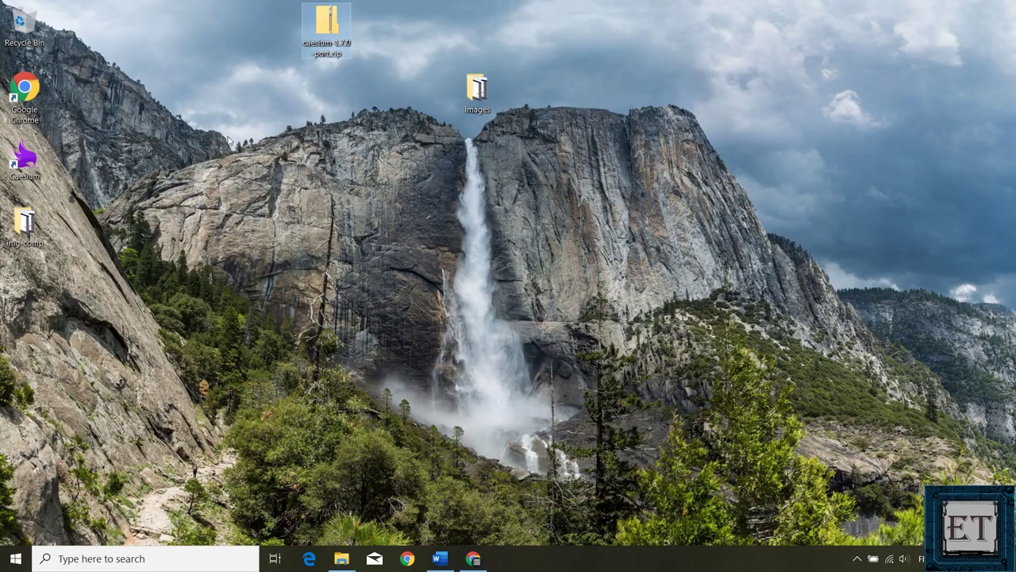
{"action": "left_click_drag", "start_coordinate": [326, 34], "coordinate": [568, 66]}
{"action": "left_click_drag", "start_coordinate": [639, 63], "coordinate": [629, 40]}
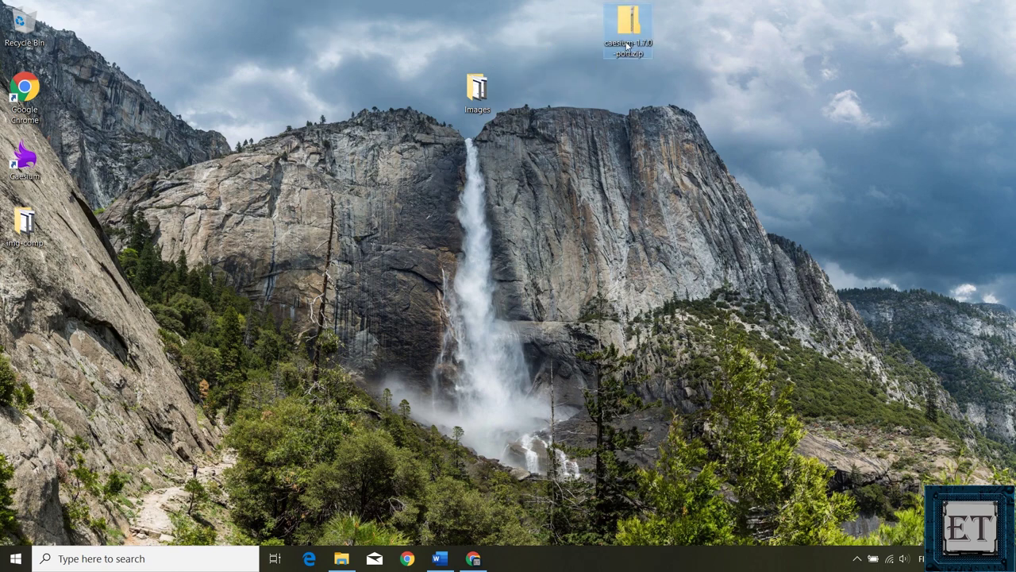
{"action": "right_click", "coordinate": [628, 41]}
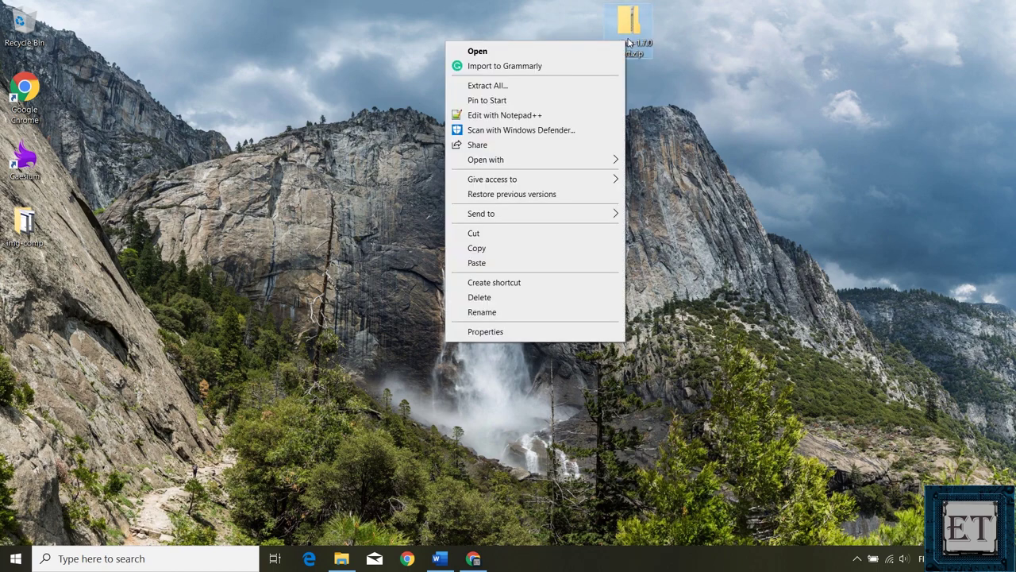
{"action": "left_click", "coordinate": [558, 86]}
{"action": "left_click", "coordinate": [613, 414]}
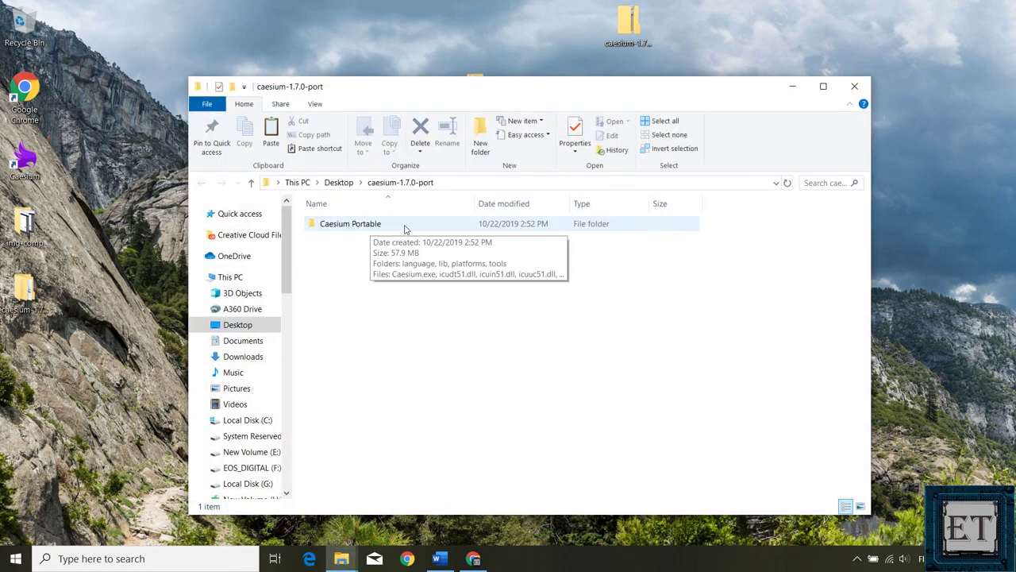
Run the portable Caesium.exe from the Caesium Portable folder, then subscribe to the channel
{"action": "double_click", "coordinate": [403, 228]}
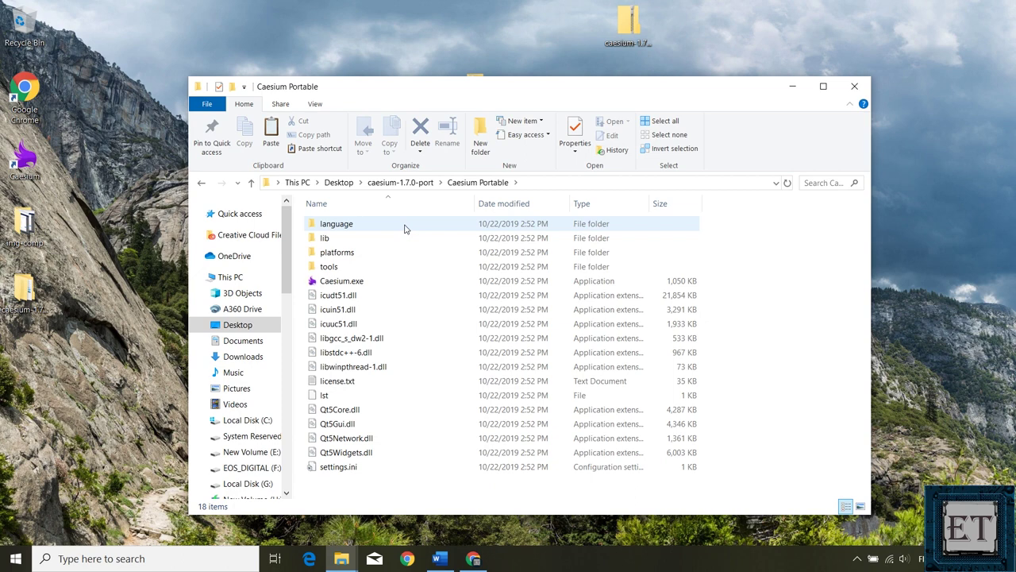
{"action": "double_click", "coordinate": [395, 282]}
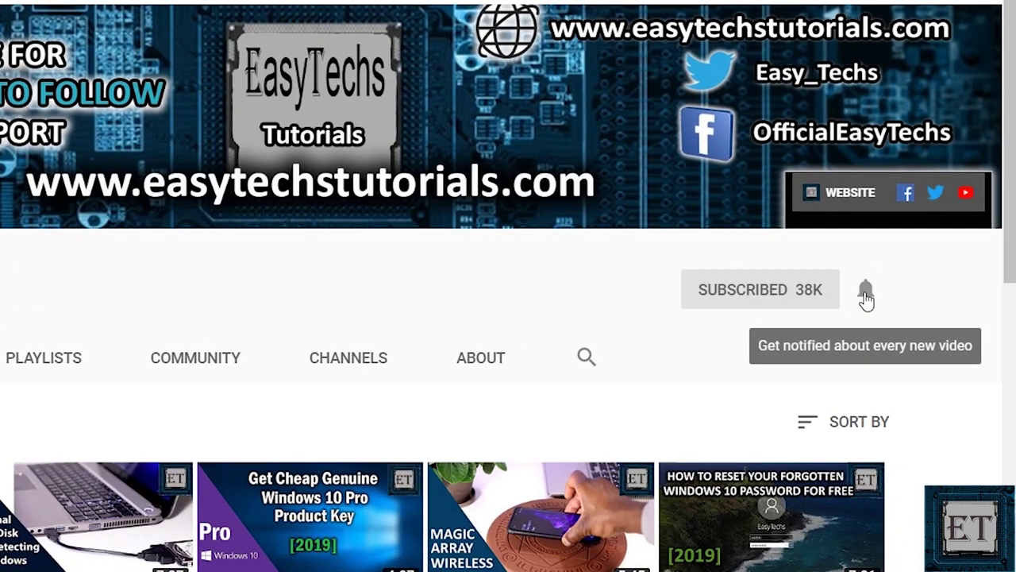
{"action": "left_click", "coordinate": [865, 296]}
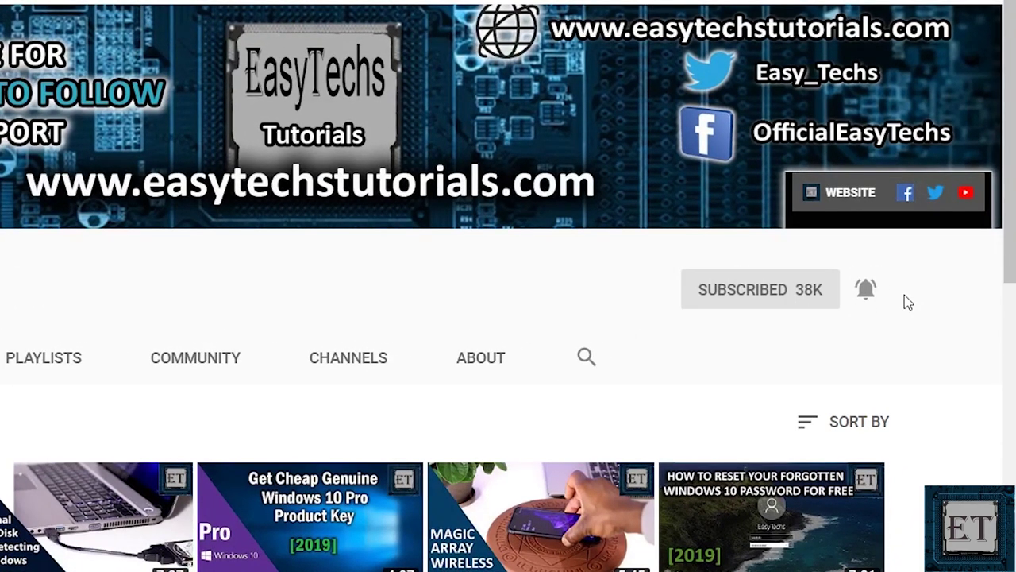